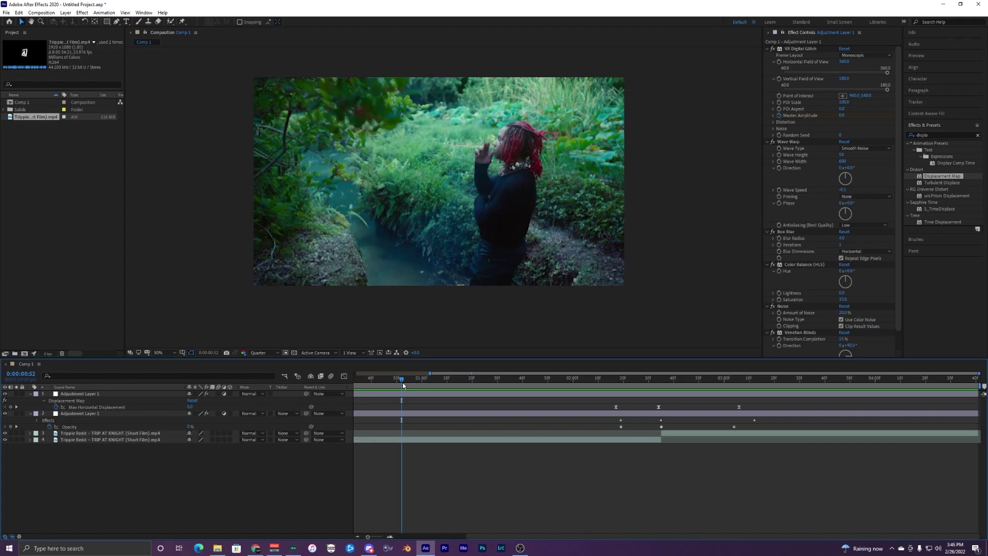
# Step: Play back the finished transition and examine the effects applied to the two existing adjustment layers
pyautogui.moveTo(415, 383); pyautogui.dragTo(454, 384)
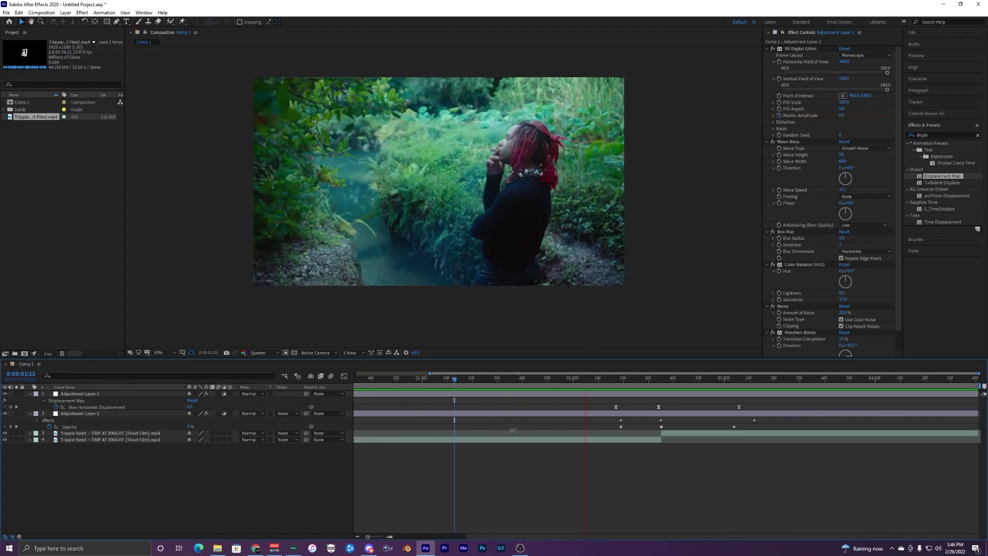
pyautogui.press('space')
pyautogui.moveTo(643, 382)
pyautogui.mouseDown()
pyautogui.moveTo(659, 382)
pyautogui.moveTo(617, 378)
pyautogui.moveTo(692, 384)
pyautogui.moveTo(548, 384)
pyautogui.moveTo(631, 383)
pyautogui.mouseUp()
pyautogui.click(663, 411)
pyautogui.click(660, 396)
pyautogui.click(634, 412)
pyautogui.click(632, 394)
pyautogui.click(633, 414)
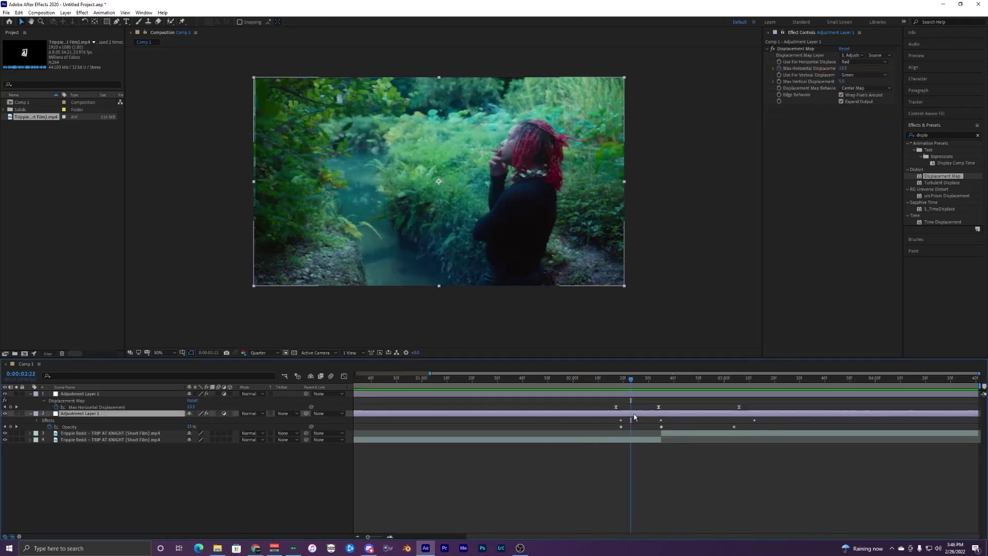
pyautogui.click(629, 393)
pyautogui.click(633, 413)
# Step: Clear the effects search and delete both existing adjustment layers above the video clips
pyautogui.click(937, 134)
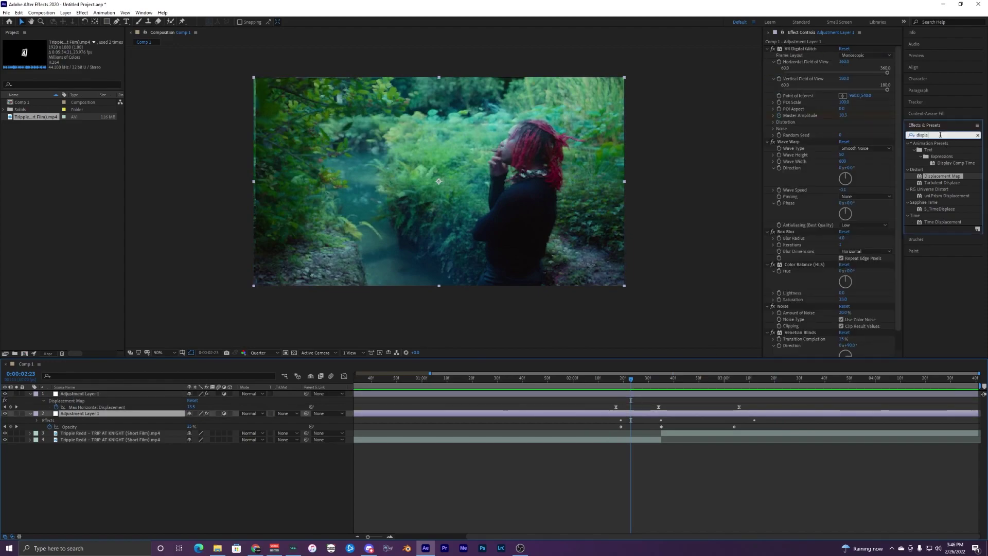
pyautogui.press('BackSpace')
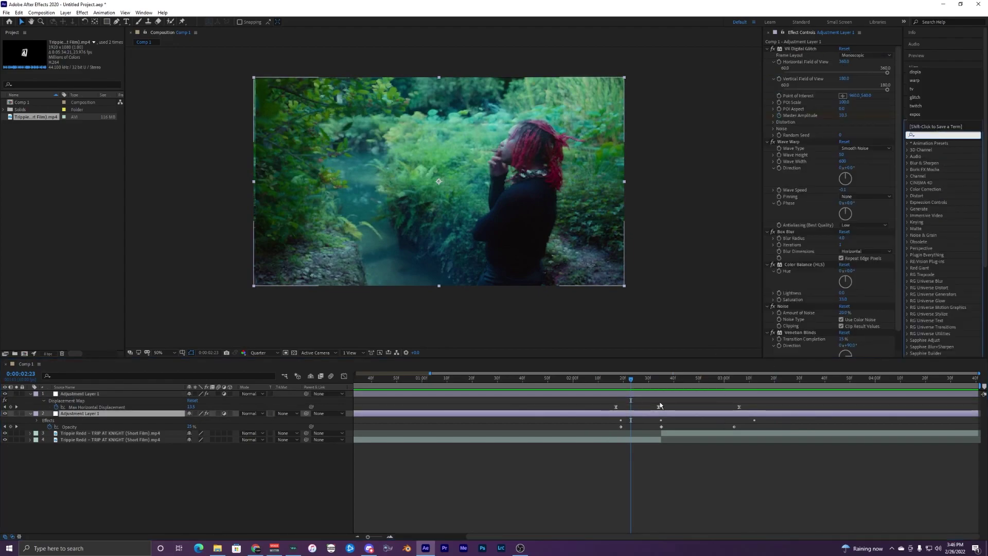
pyautogui.click(628, 394)
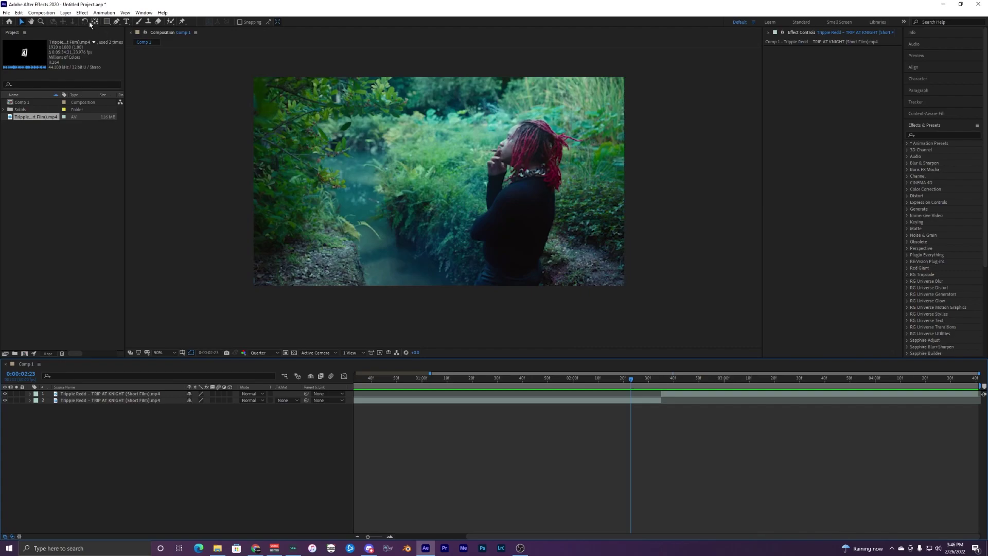
# Step: Create a new adjustment layer above the two video clips
pyautogui.click(66, 13)
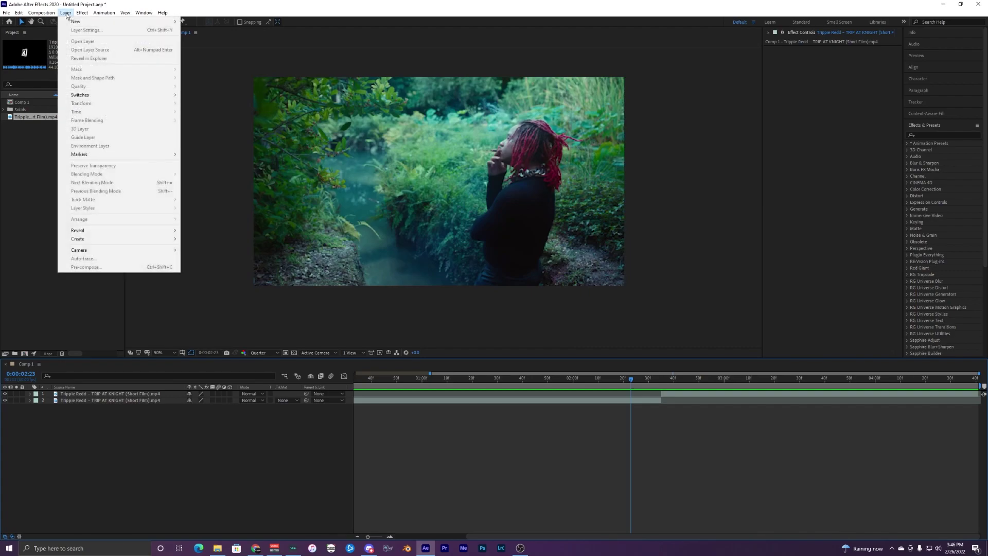
pyautogui.moveTo(74, 21)
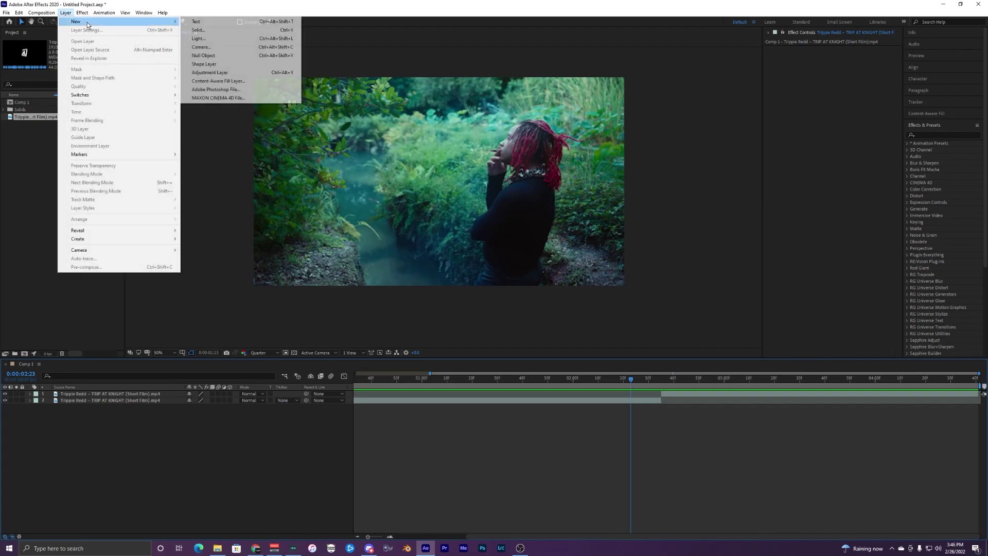
pyautogui.click(223, 72)
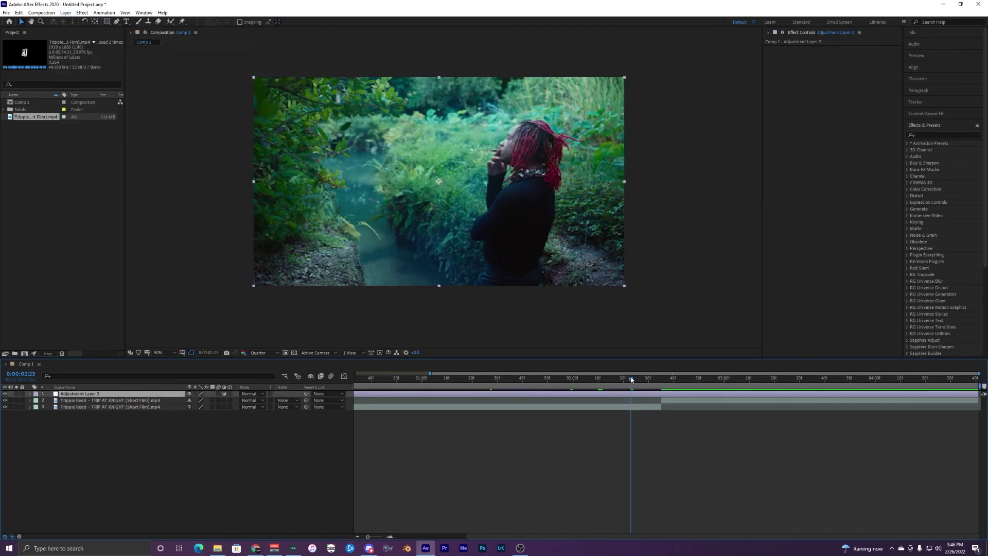
# Step: Trim the adjustment layer around the clip cut to span about 0:00:01:39 to 0:00:03:39, deleting the excess pieces
pyautogui.moveTo(631, 380); pyautogui.dragTo(659, 380)
pyautogui.click(671, 407)
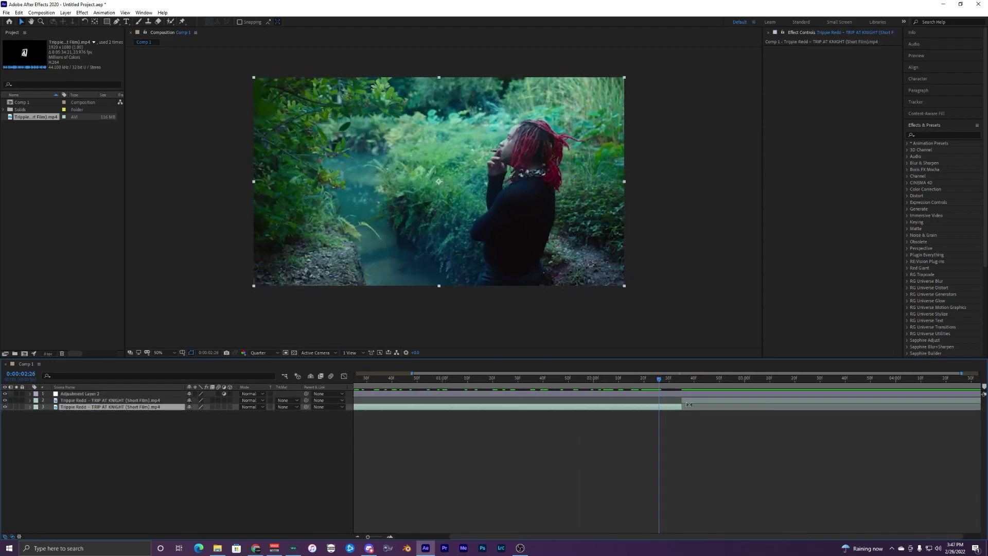
pyautogui.click(688, 402)
pyautogui.click(675, 381)
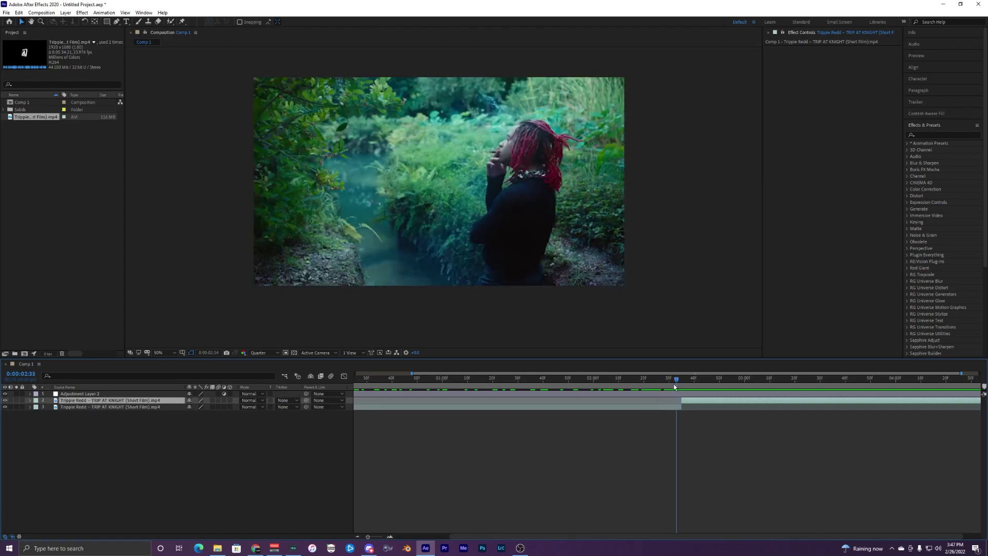
pyautogui.moveTo(675, 382); pyautogui.dragTo(845, 392)
pyautogui.click(658, 393)
pyautogui.hotkey('ctrl', 'shift', 'd')
pyautogui.hotkey('ctrl', 'shift', 'd')
pyautogui.press('Delete')
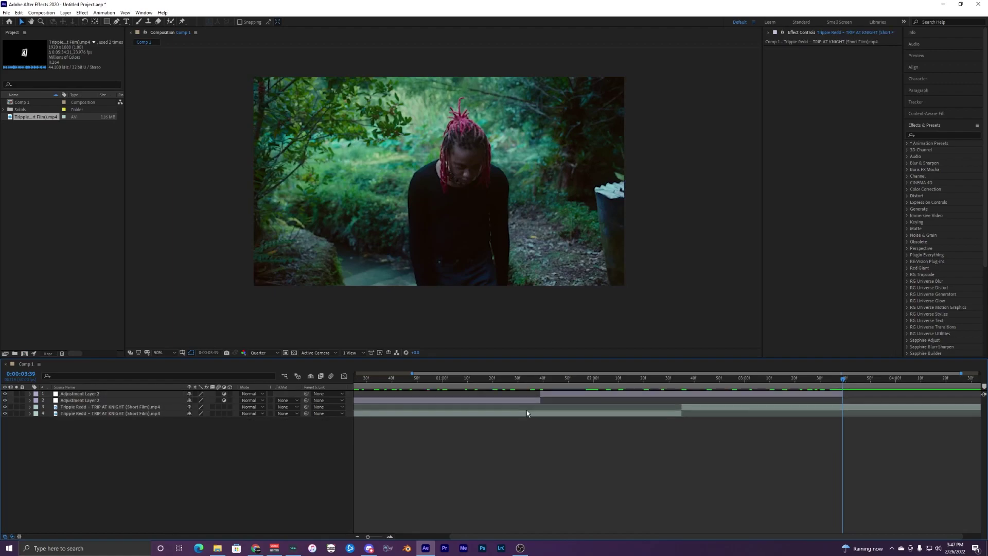
pyautogui.click(519, 401)
pyautogui.press('Delete')
pyautogui.click(543, 380)
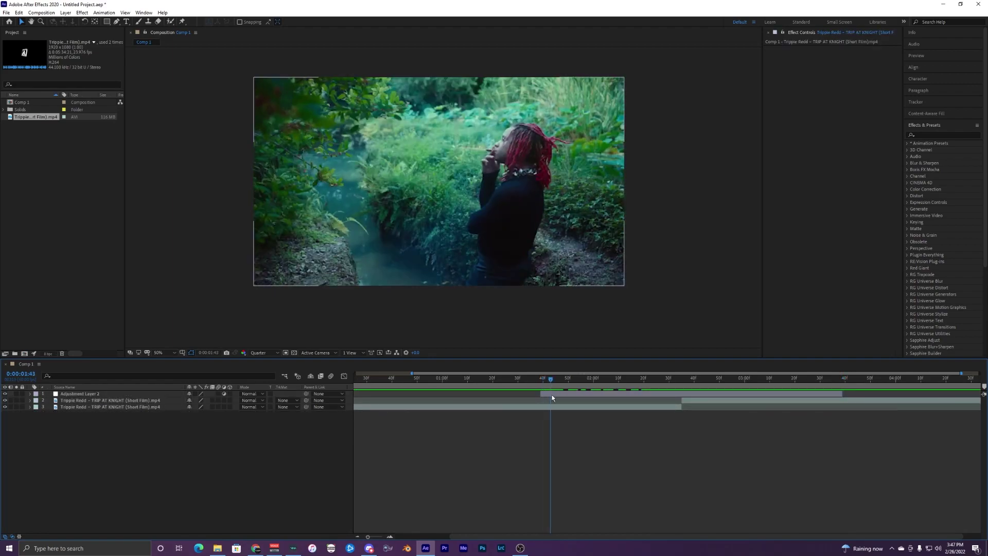
# Step: Duplicate the trimmed adjustment layer
pyautogui.click(551, 394)
pyautogui.click(586, 381)
pyautogui.moveTo(592, 385); pyautogui.dragTo(625, 389)
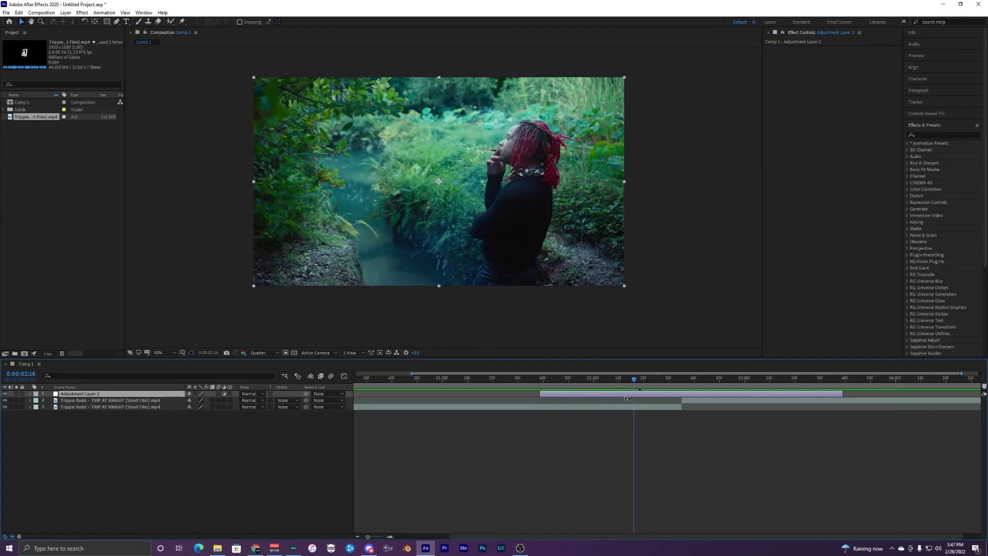
pyautogui.hotkey('ctrl', 'd')
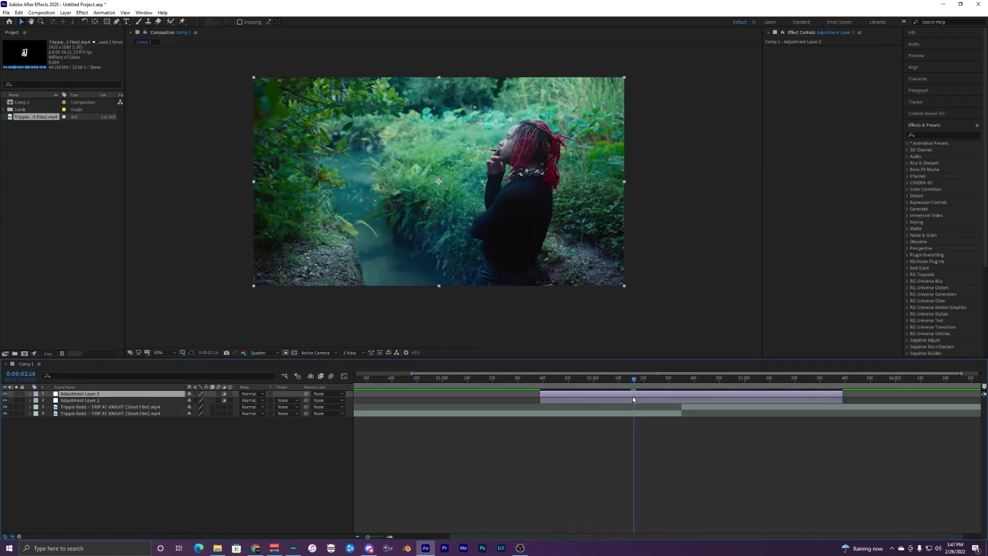
# Step: Search the effects for "glitch" and apply VR Digital Glitch to the lower adjustment layer
pyautogui.click(622, 399)
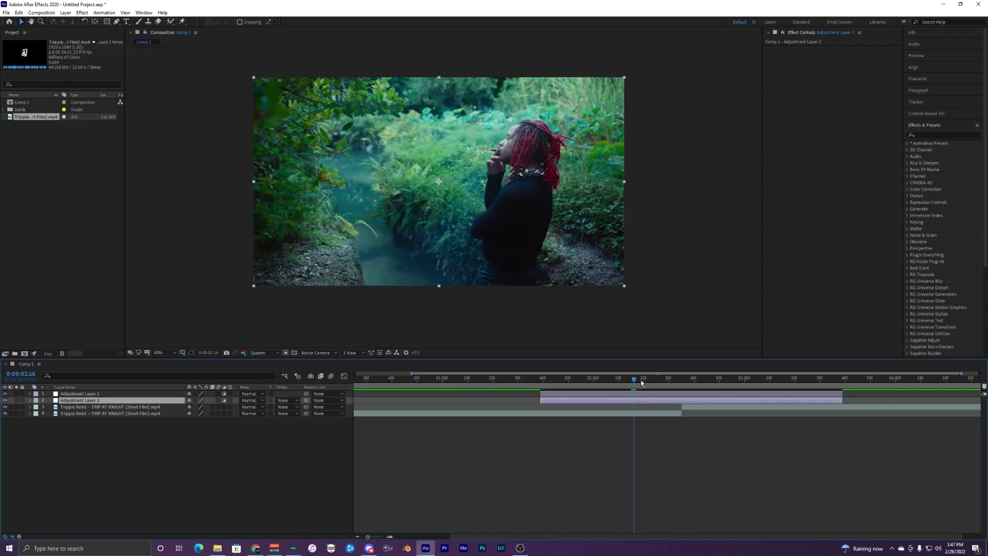
pyautogui.moveTo(633, 400); pyautogui.dragTo(671, 404)
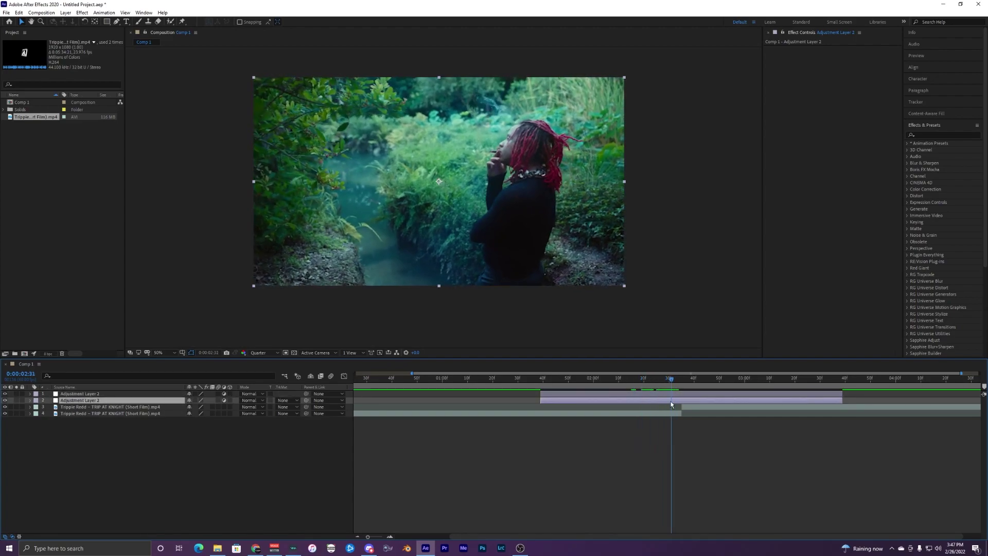
pyautogui.click(933, 135)
pyautogui.write('glitch')
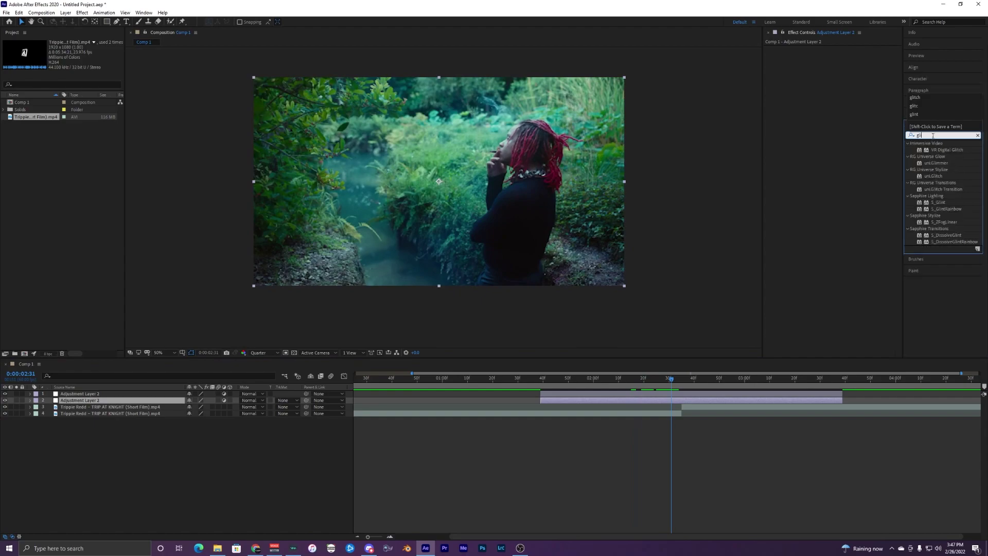
pyautogui.click(945, 150)
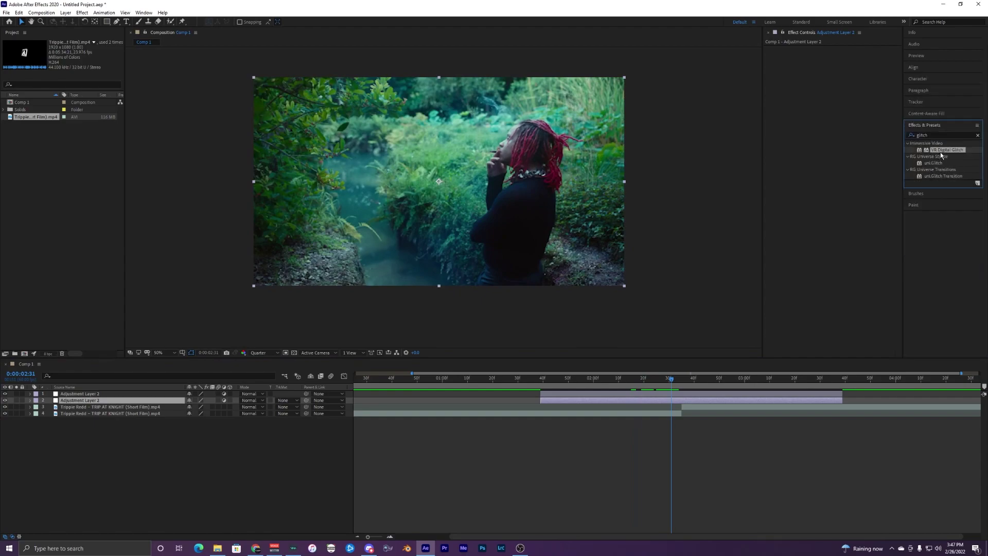
pyautogui.moveTo(937, 153); pyautogui.dragTo(682, 400)
# Step: Step back 20 frames from the cut to 0:00:02:15 and keyframe VR Digital Glitch's Master Amplitude at 0
pyautogui.press('space')
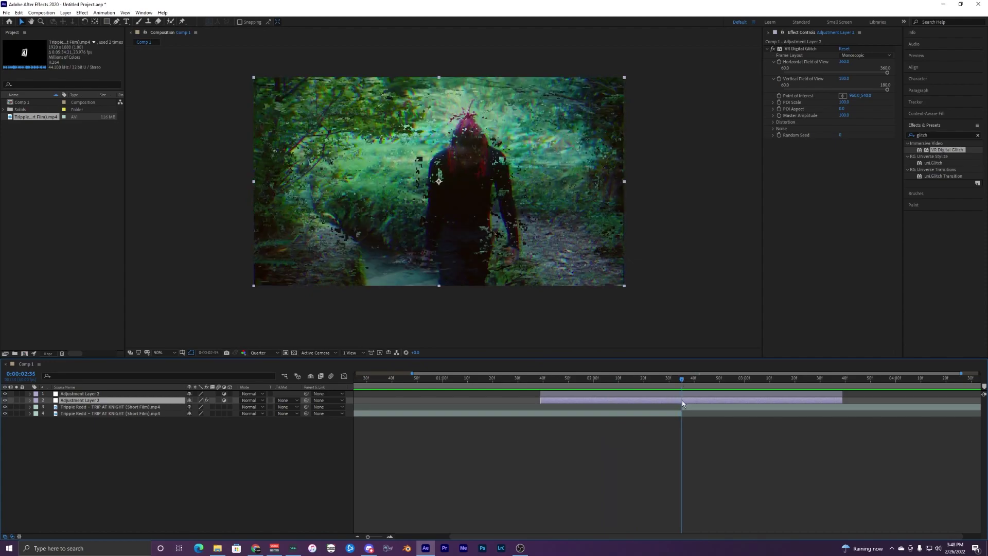
pyautogui.press('pageup')
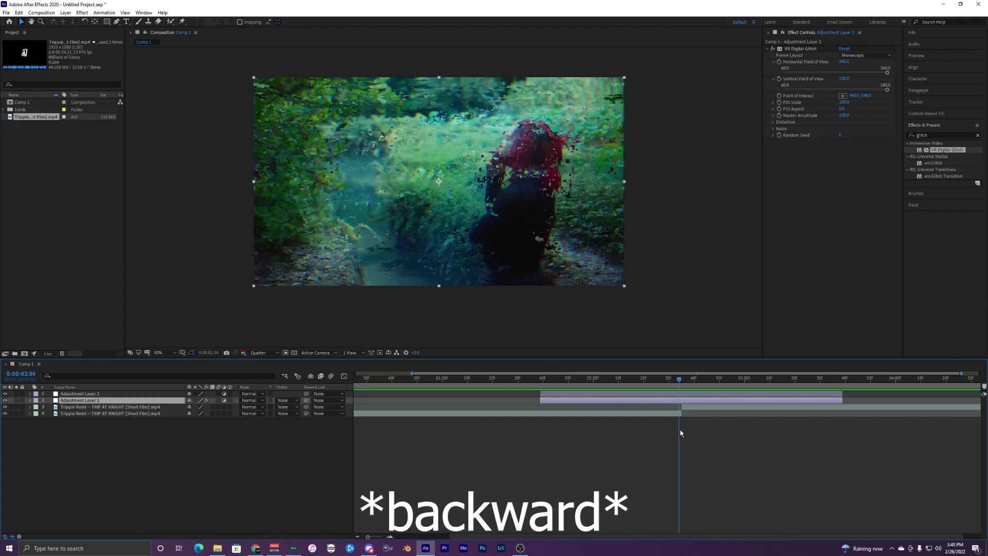
pyautogui.press('pageup')
pyautogui.press('pageup')
pyautogui.press('pageup')
pyautogui.press('pageup')
pyautogui.press('pageup')
pyautogui.press('pageup')
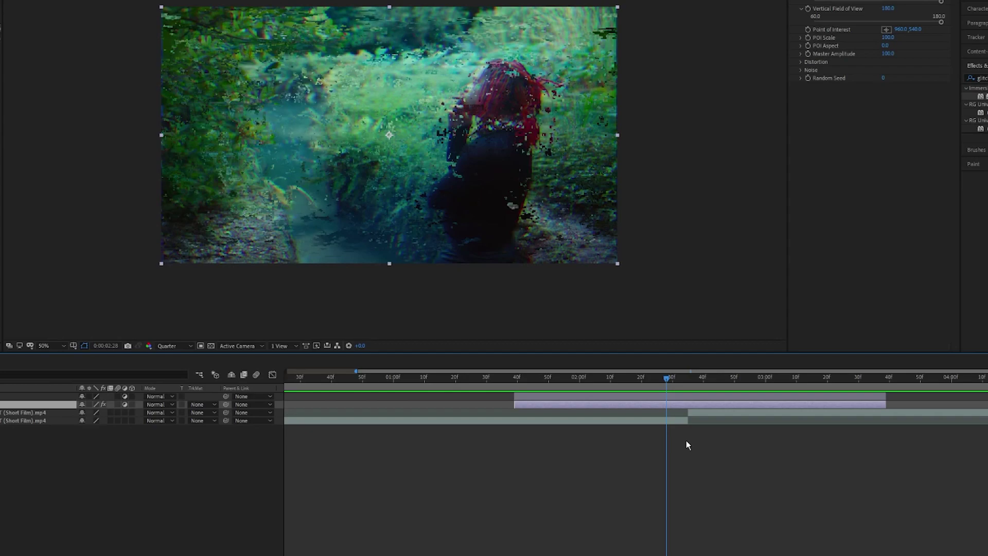
pyautogui.press('pageup')
pyautogui.press('pageup')
pyautogui.press('pageup')
pyautogui.press('pageup')
pyautogui.press('pageup')
pyautogui.press('pageup')
pyautogui.press('pageup')
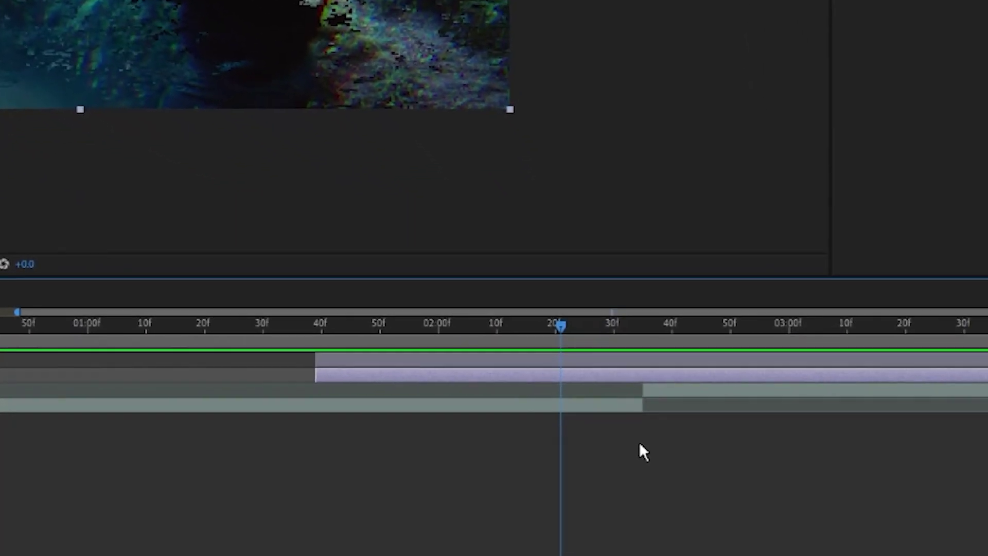
pyautogui.press('pageup')
pyautogui.press('pageup')
pyautogui.press('pageup')
pyautogui.press('pageup')
pyautogui.press('pageup')
pyautogui.press('pageup')
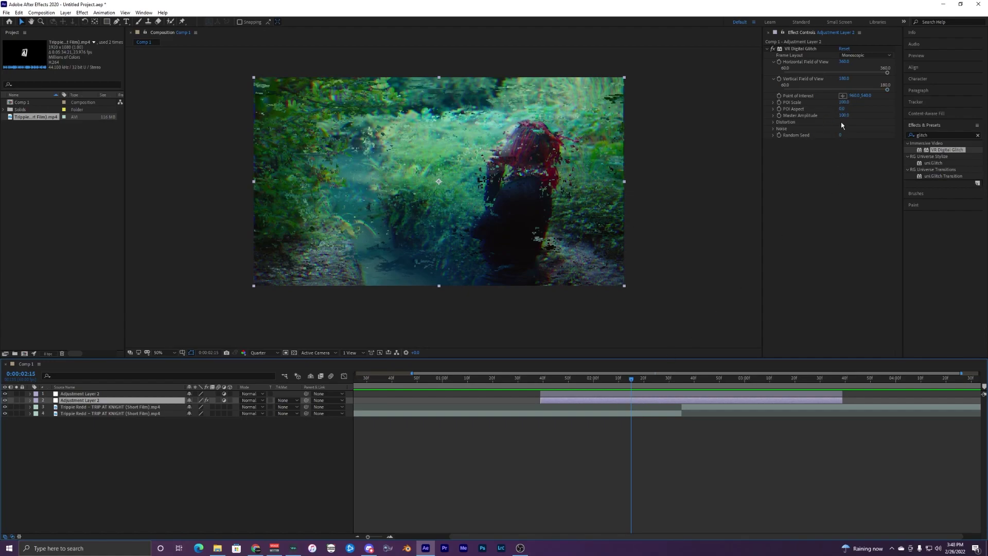
pyautogui.click(843, 116)
pyautogui.write('0')
pyautogui.press('Return')
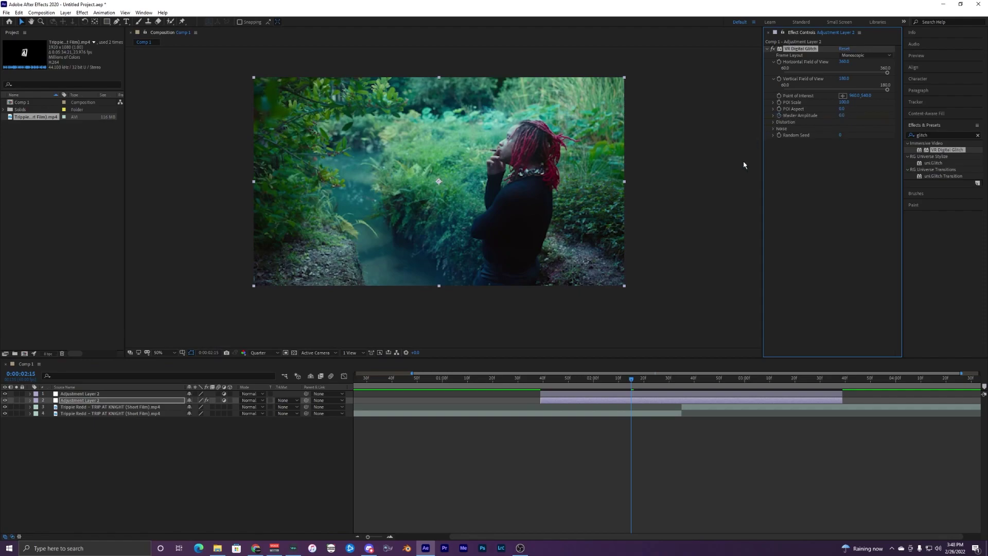
# Step: Keyframe Master Amplitude at 100 on the clip cut at 0:00:02:35
pyautogui.moveTo(633, 387); pyautogui.dragTo(680, 381)
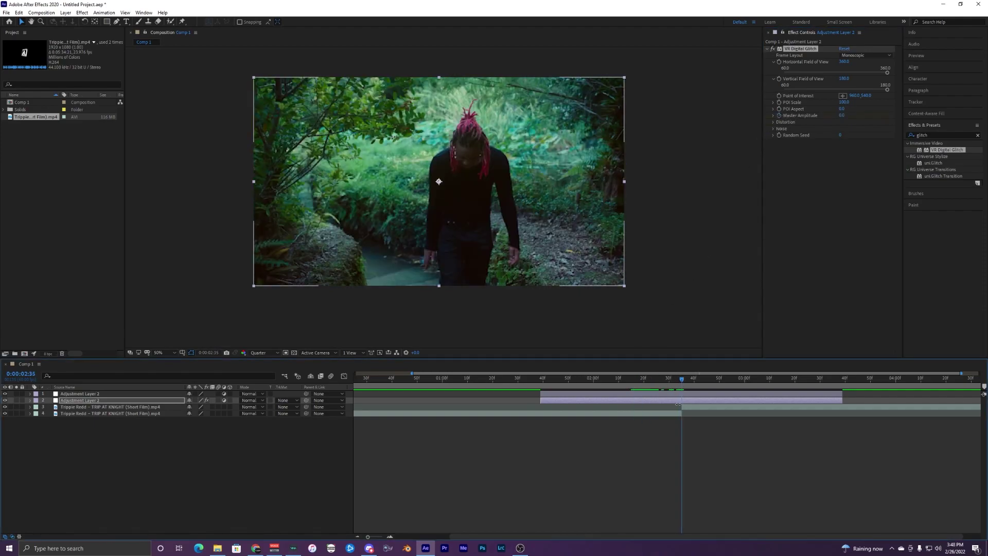
pyautogui.click(842, 115)
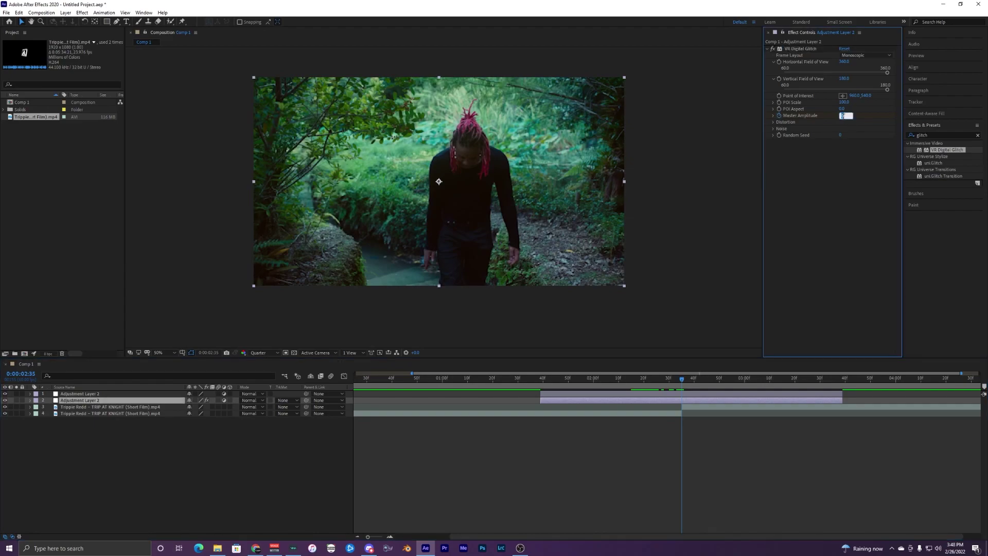
pyautogui.press('Return')
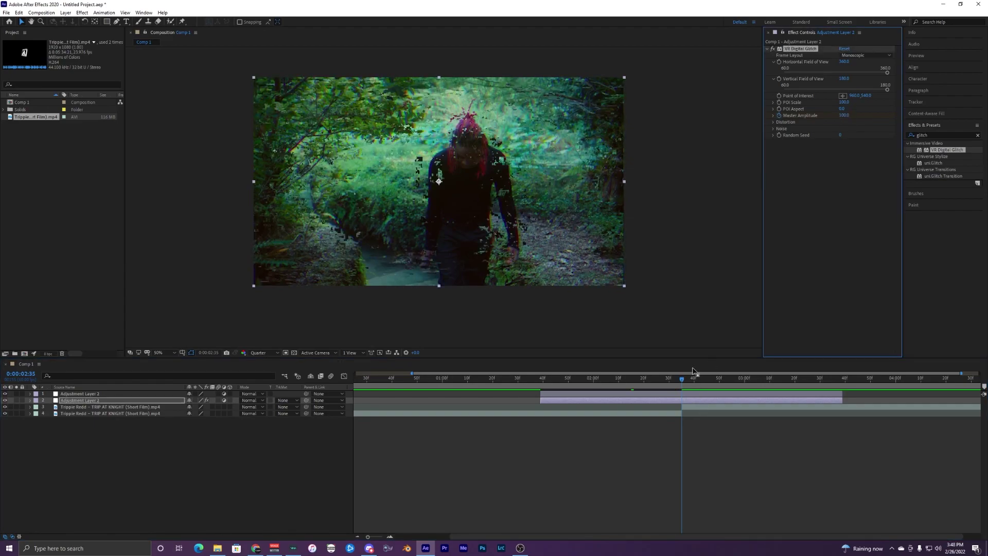
# Step: Keyframe Master Amplitude back to 0 after the cut at 0:00:02:56
pyautogui.click(683, 381)
pyautogui.moveTo(682, 381); pyautogui.dragTo(684, 383)
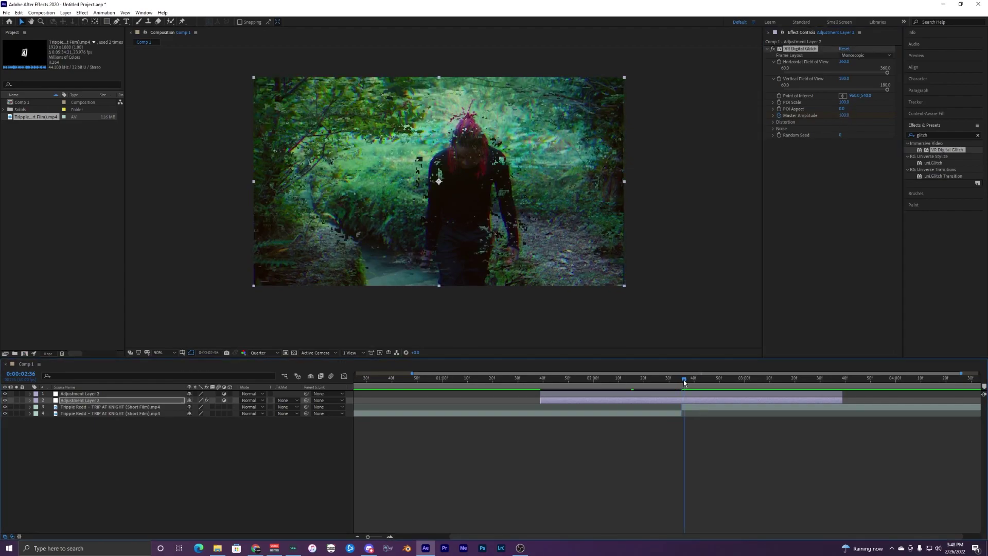
pyautogui.press('space')
pyautogui.click(844, 115)
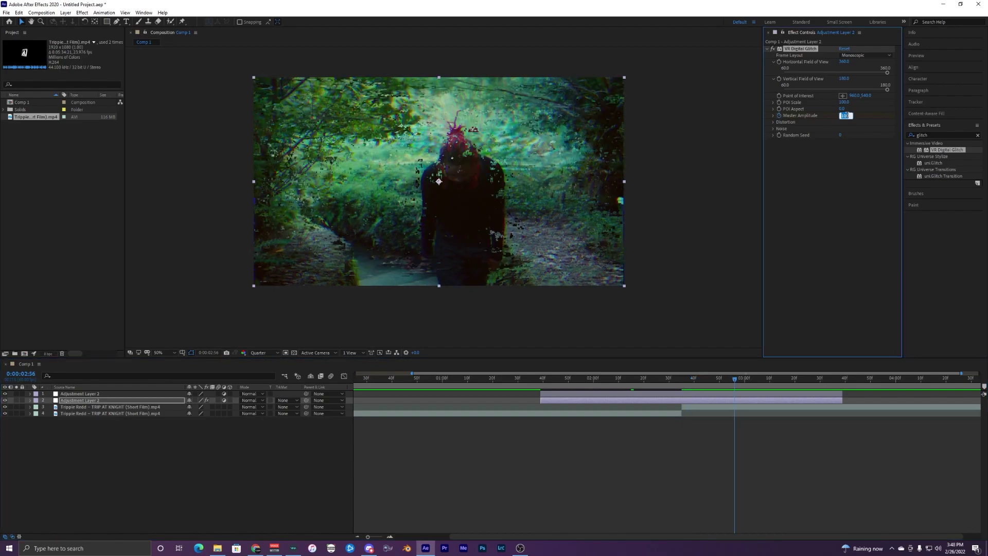
pyautogui.write('0')
pyautogui.press('Return')
# Step: Easy-ease the three Master Amplitude keyframes and reshape their value curve into a sharp peak at the cut
pyautogui.press('u')
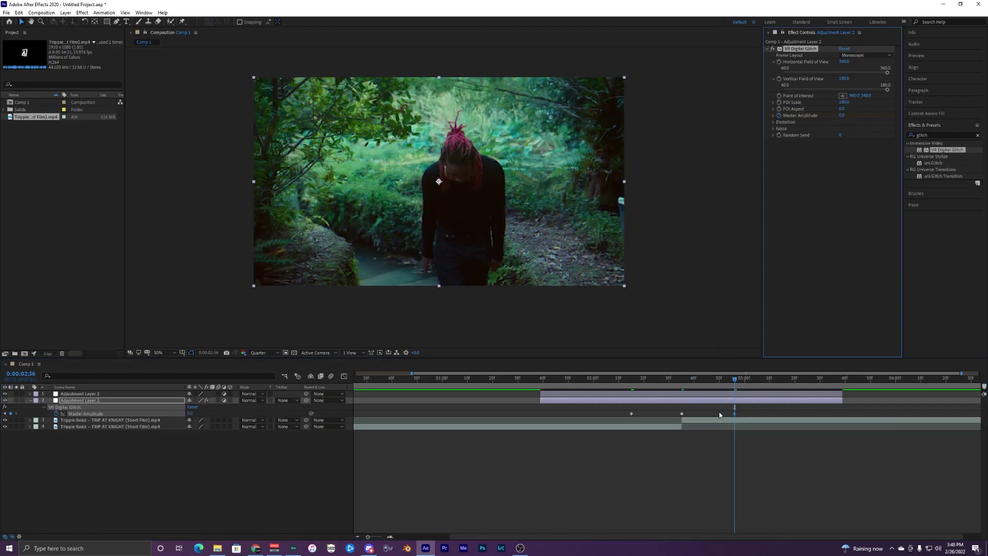
pyautogui.click(93, 413)
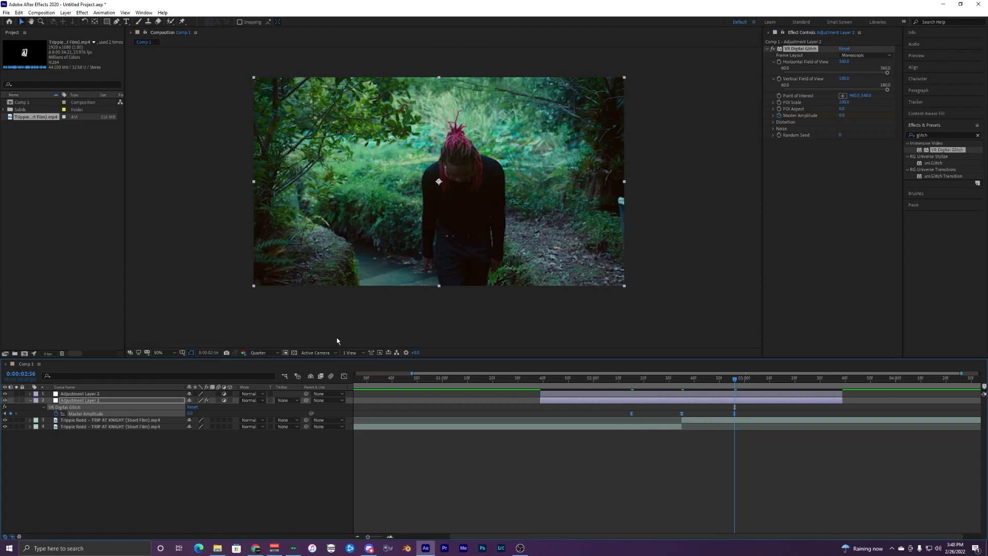
pyautogui.click(344, 376)
pyautogui.scroll(1, 632, 516)
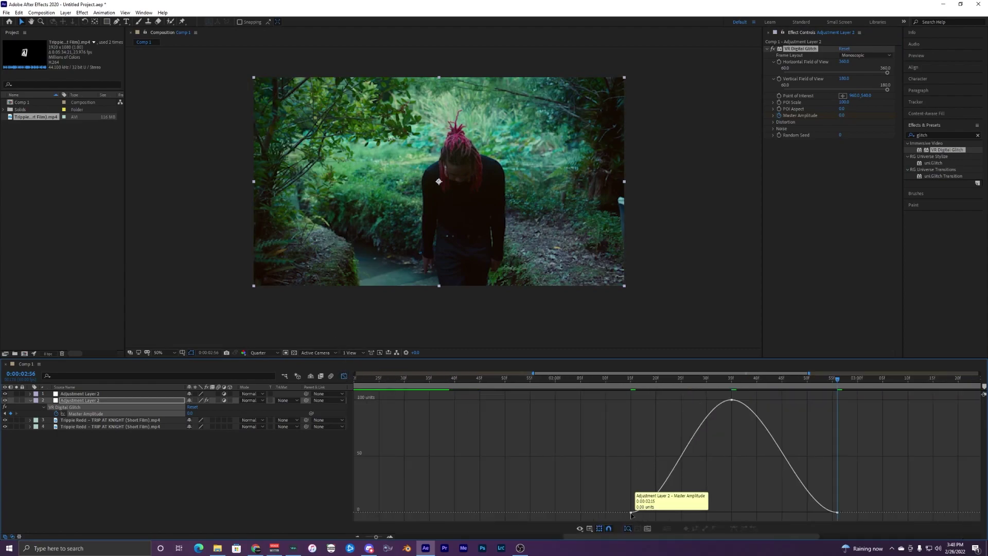
pyautogui.click(630, 512)
pyautogui.moveTo(698, 400); pyautogui.dragTo(734, 432)
# Step: Play back the glitch transition around the cut and return from the graph editor to the layer bars
pyautogui.moveTo(711, 383); pyautogui.dragTo(598, 386)
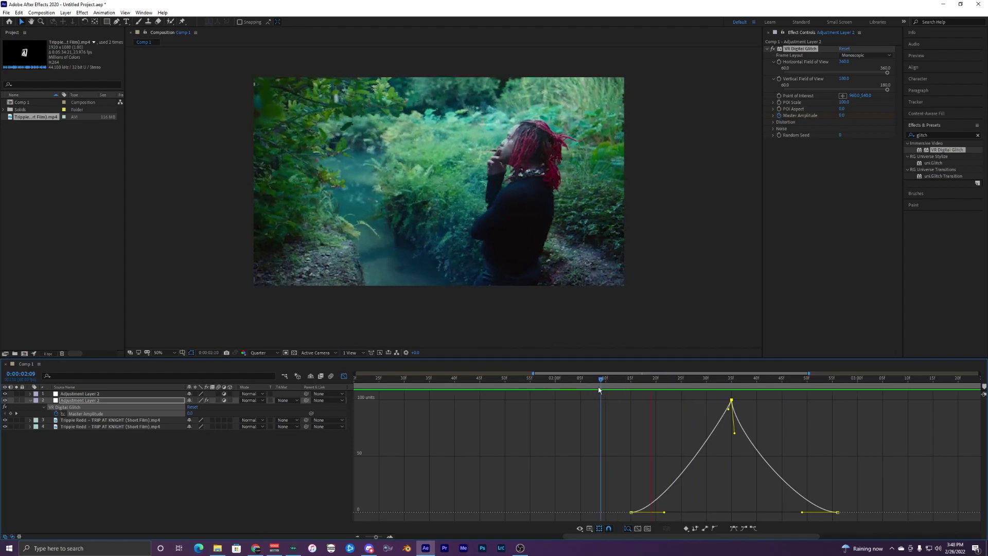
pyautogui.press('space')
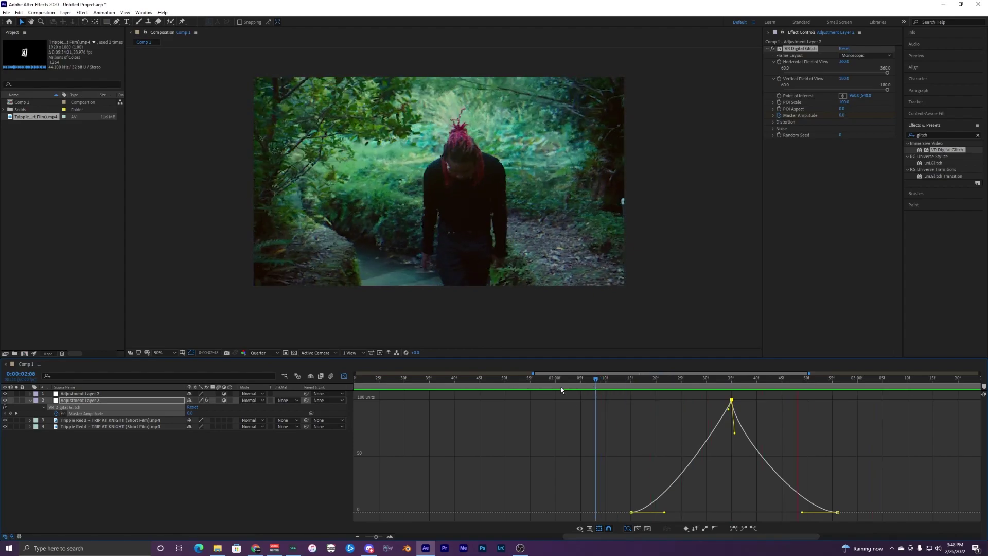
pyautogui.click(344, 376)
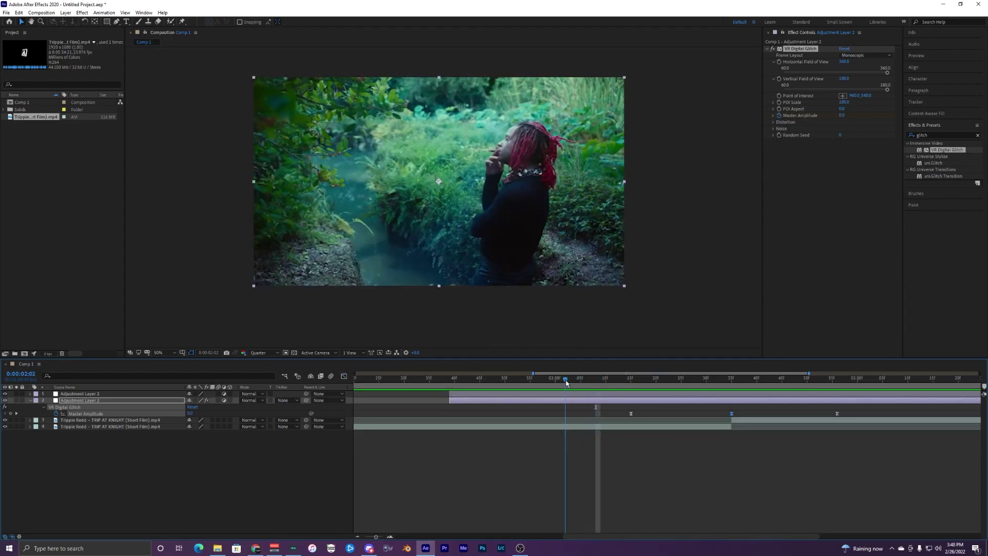
pyautogui.press('space')
pyautogui.click(687, 387)
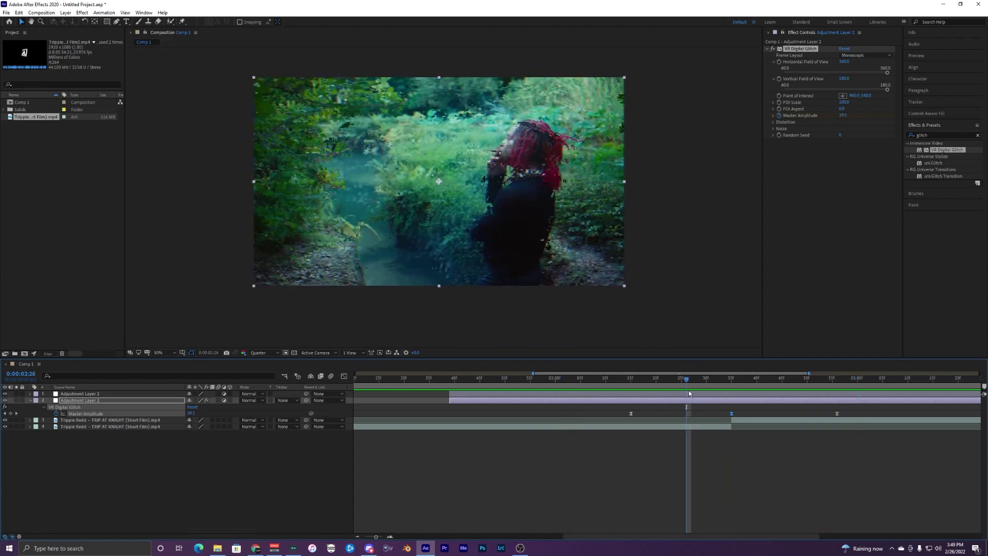
# Step: Apply the Bad TV 2 - old preset to the lower adjustment layer that carries VR Digital Glitch
pyautogui.click(691, 401)
pyautogui.click(681, 393)
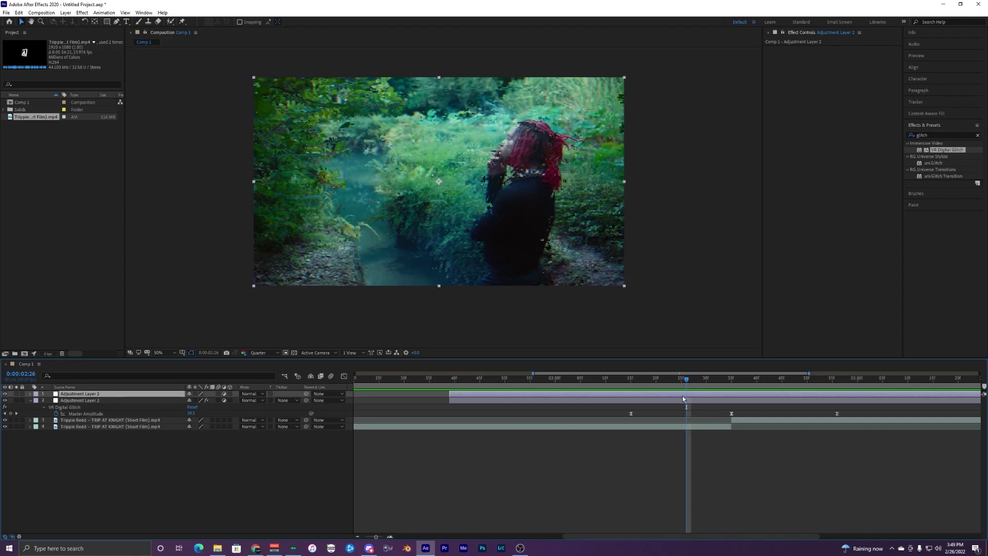
pyautogui.click(682, 397)
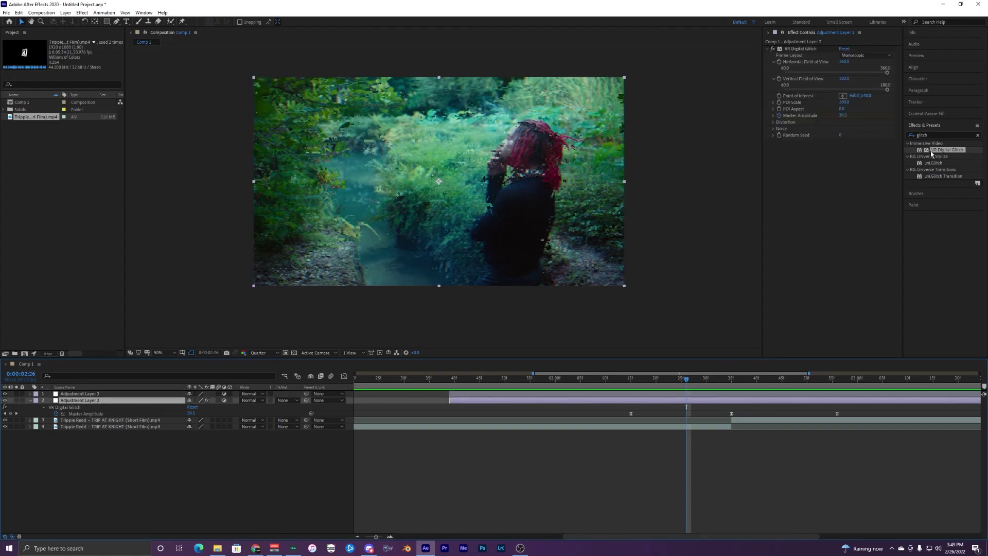
pyautogui.click(930, 135)
pyautogui.write('tv')
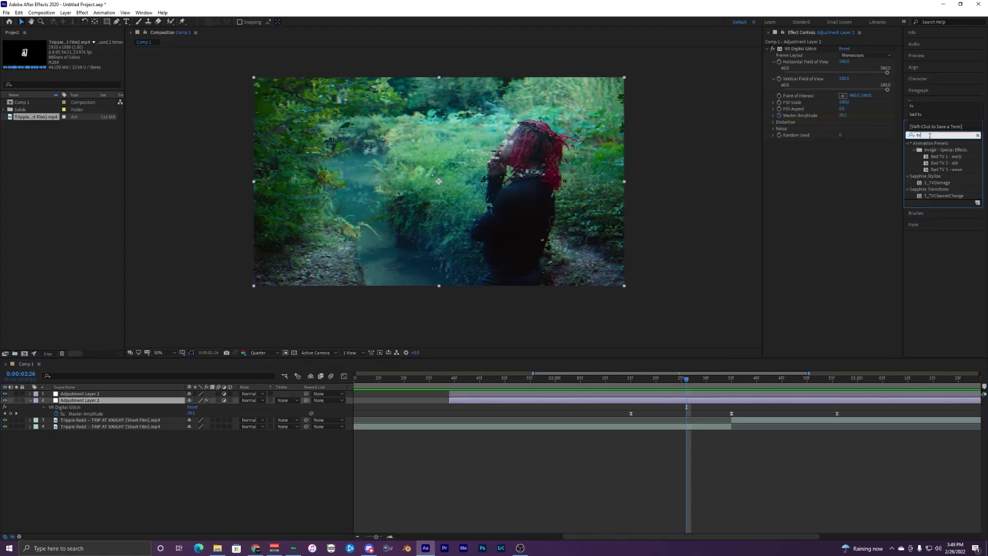
pyautogui.click(943, 162)
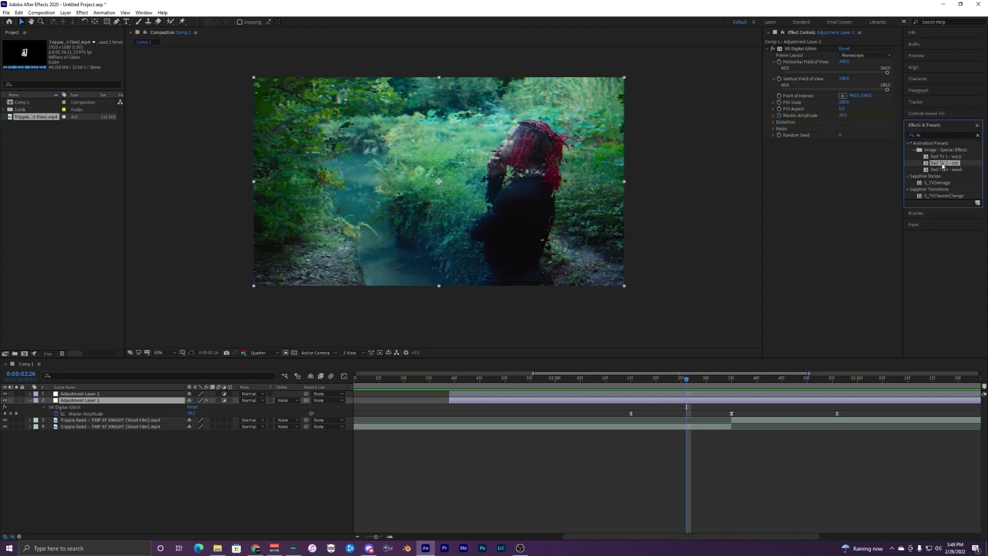
pyautogui.moveTo(942, 162); pyautogui.dragTo(686, 401)
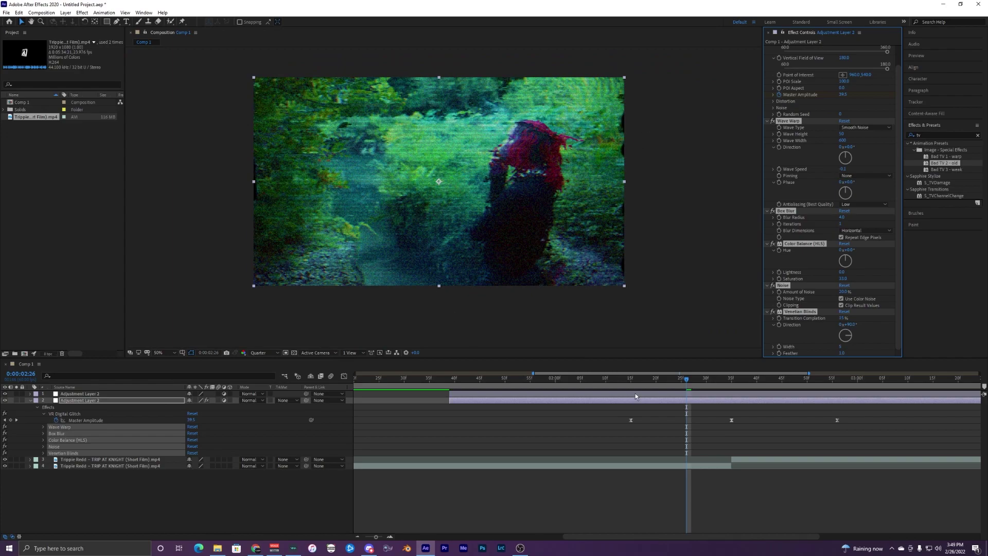
# Step: Play back the composition from before the cut to review the Bad TV look
pyautogui.moveTo(633, 383); pyautogui.dragTo(473, 383)
pyautogui.press('space')
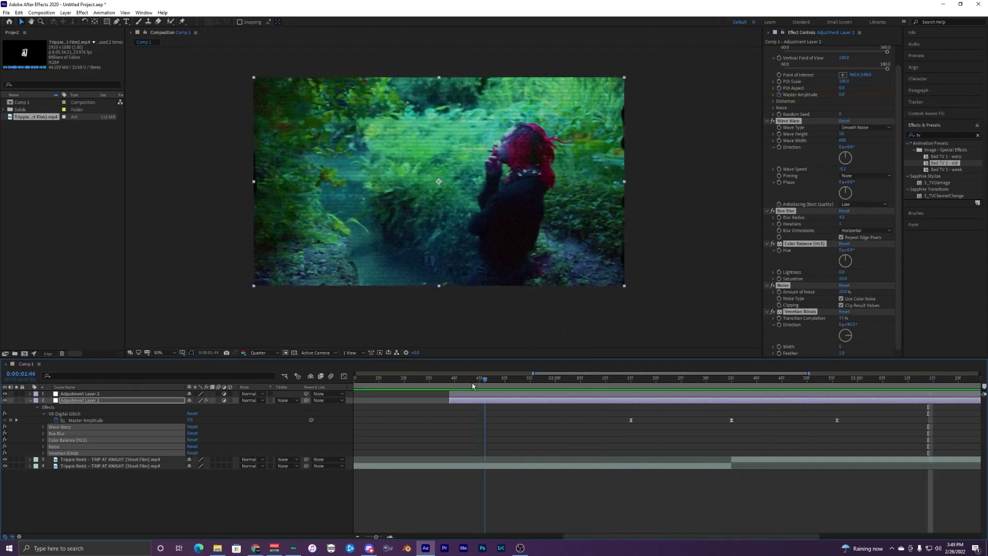
pyautogui.press('space')
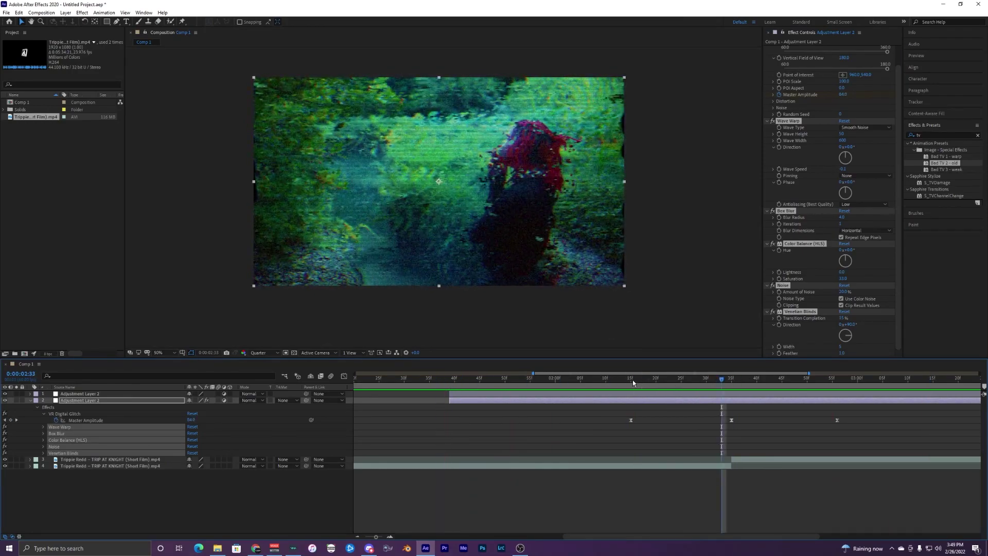
# Step: Set the lower adjustment layer's Opacity to 0% at 0:00:02:15 and start keyframing it there
pyautogui.click(632, 381)
pyautogui.click(631, 400)
pyautogui.press('t')
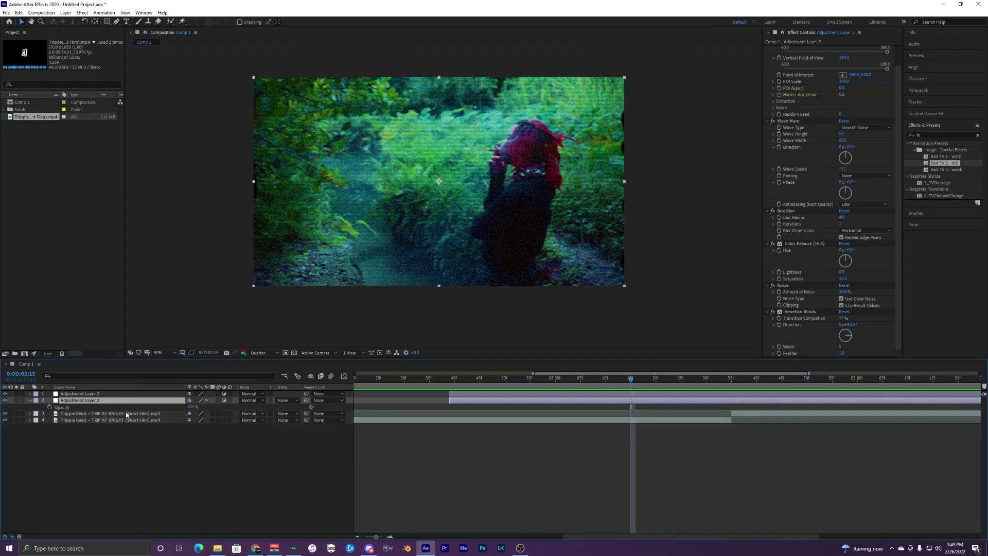
pyautogui.click(191, 407)
pyautogui.write('0')
pyautogui.press('Return')
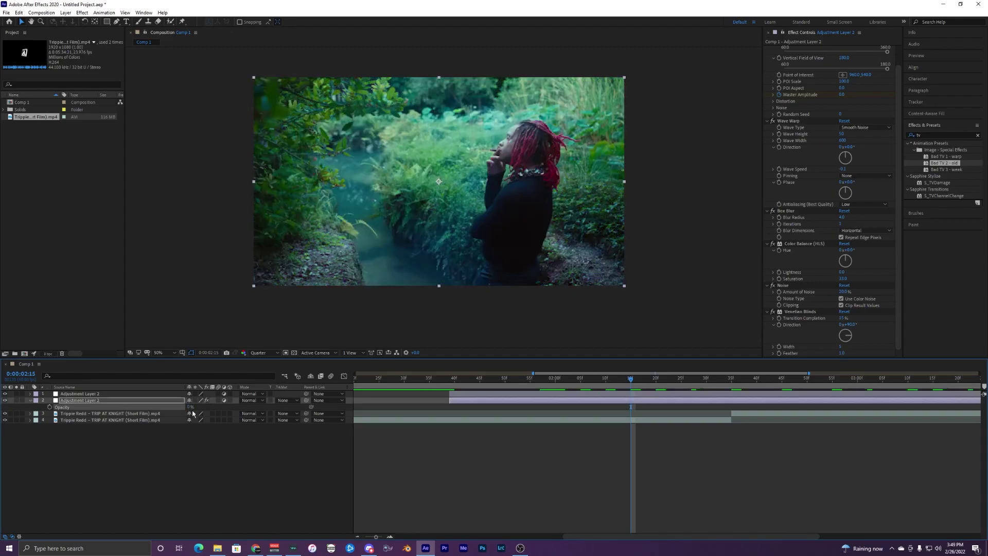
pyautogui.click(50, 407)
# Step: Keyframe the lower adjustment layer's Opacity at 100% on the clip cut at 0:00:02:35
pyautogui.click(730, 385)
pyautogui.click(730, 400)
pyautogui.click(727, 419)
pyautogui.click(730, 413)
pyautogui.click(729, 419)
pyautogui.click(730, 402)
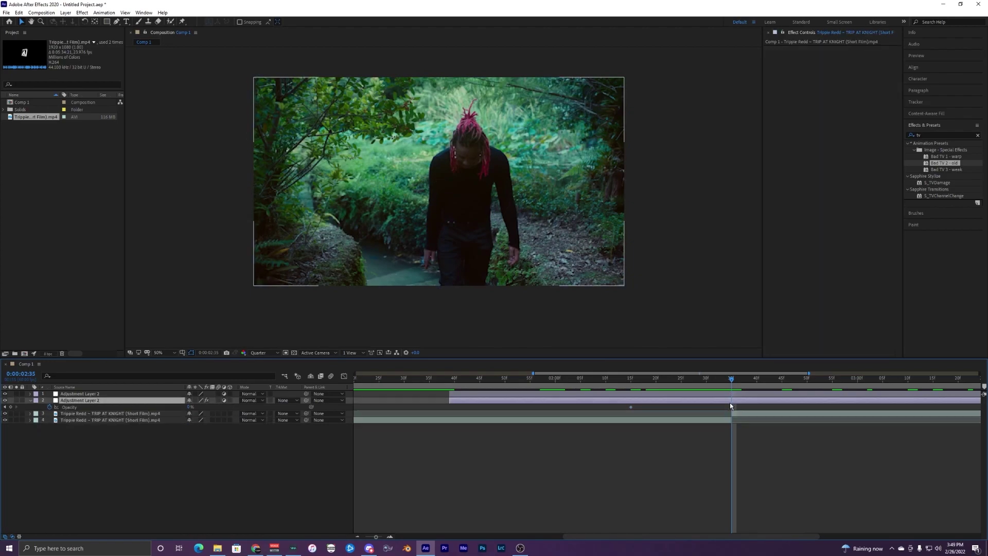
pyautogui.click(730, 403)
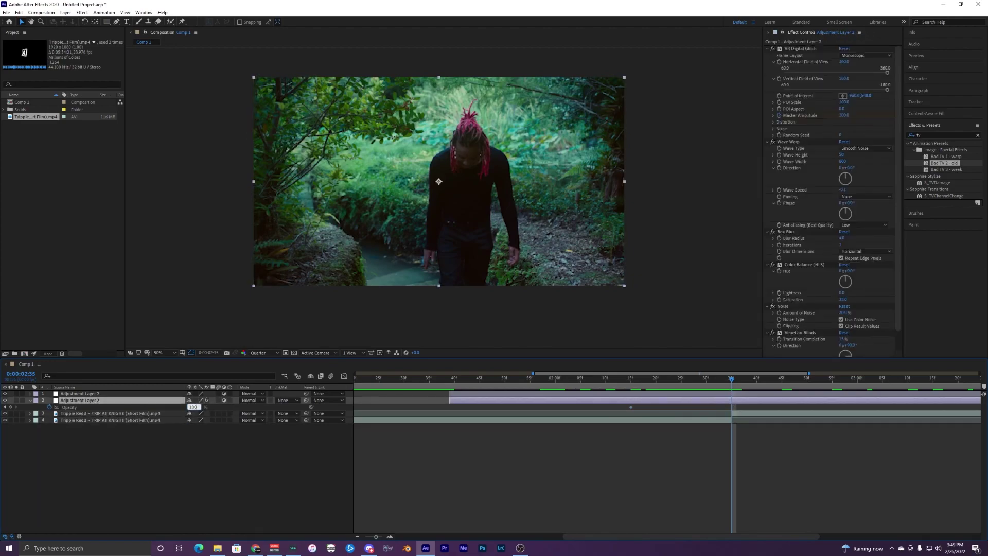
pyautogui.press('Return')
# Step: Keyframe the lower adjustment layer's Opacity back to 0% after the cut at 0:00:02:58
pyautogui.click(816, 380)
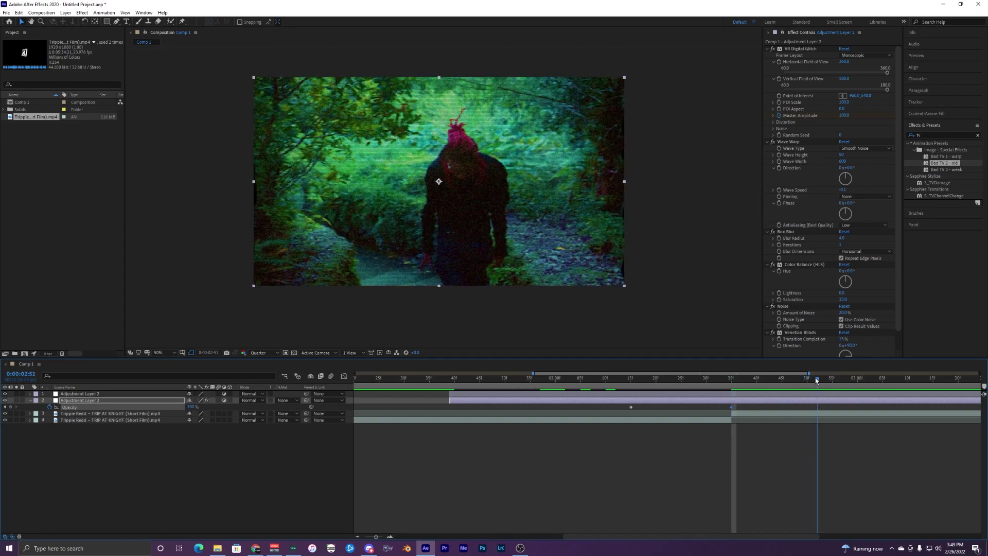
pyautogui.moveTo(816, 380); pyautogui.dragTo(849, 379)
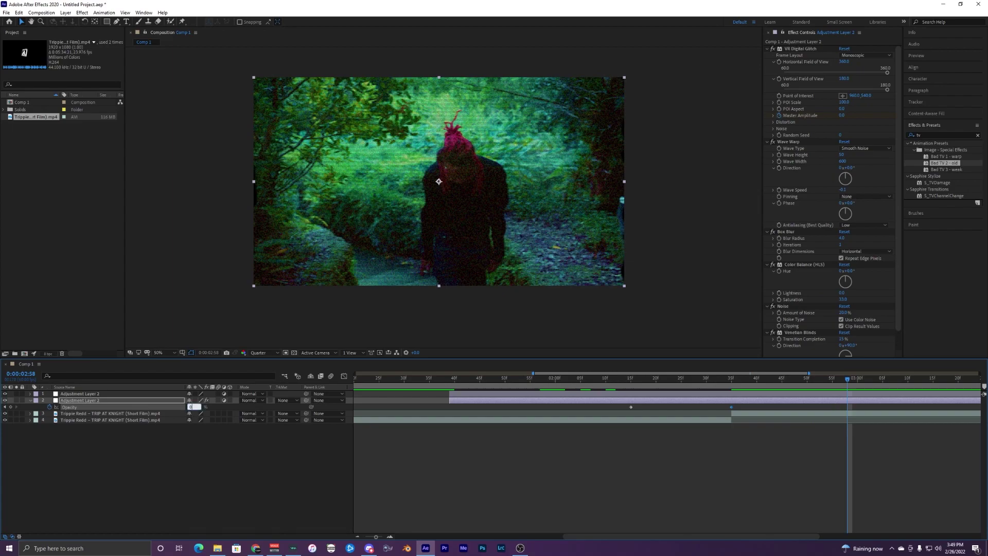
pyautogui.write('0')
pyautogui.press('Return')
# Step: Play back the transition around the cut to review the Bad TV effect fading in and out
pyautogui.click(617, 379)
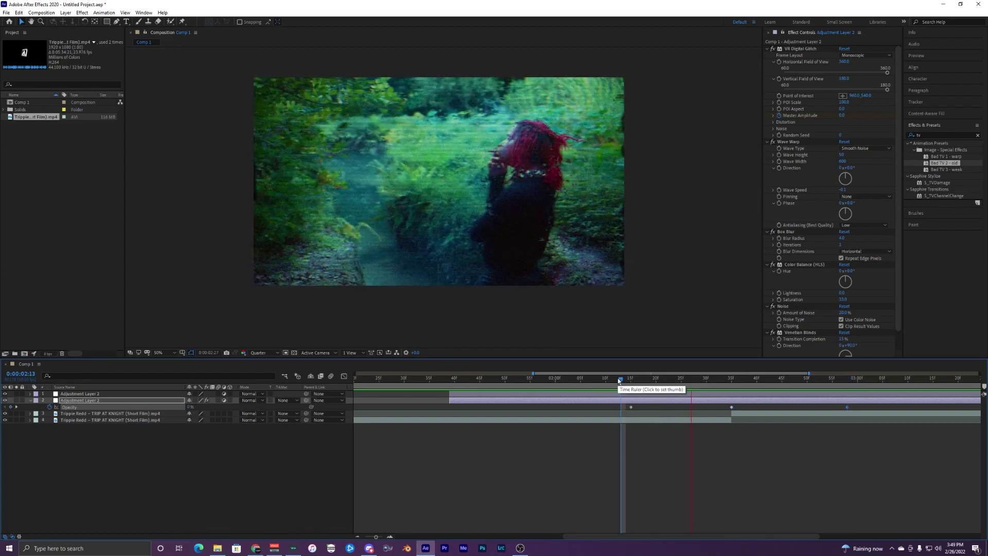
pyautogui.click(557, 381)
pyautogui.press('space')
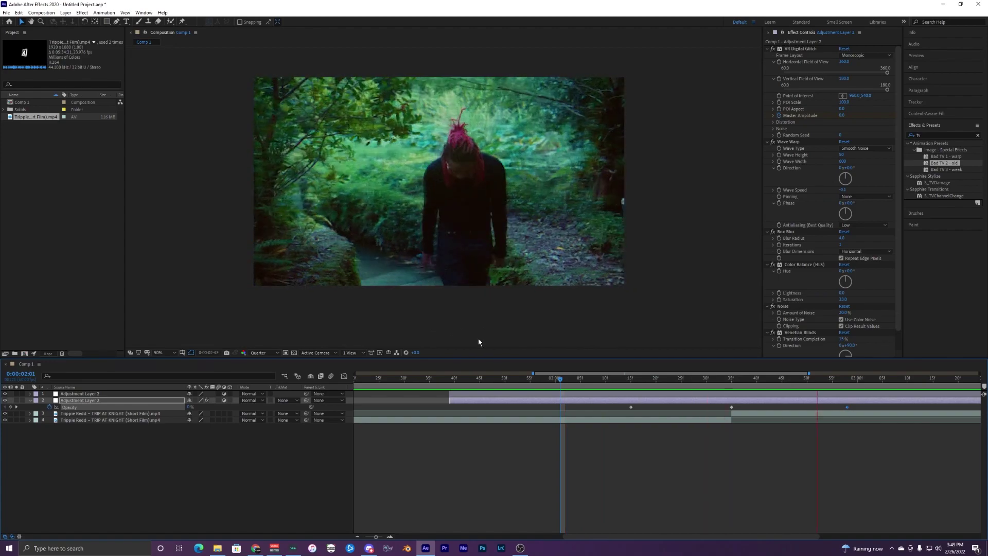
pyautogui.press('space')
pyautogui.scroll(-2, 512, 447)
pyautogui.hscroll(-3, 512, 446)
pyautogui.moveTo(597, 380); pyautogui.dragTo(665, 386)
pyautogui.press('space')
pyautogui.press('space')
# Step: Apply the Displacement Map effect to the upper adjustment layer
pyautogui.click(663, 393)
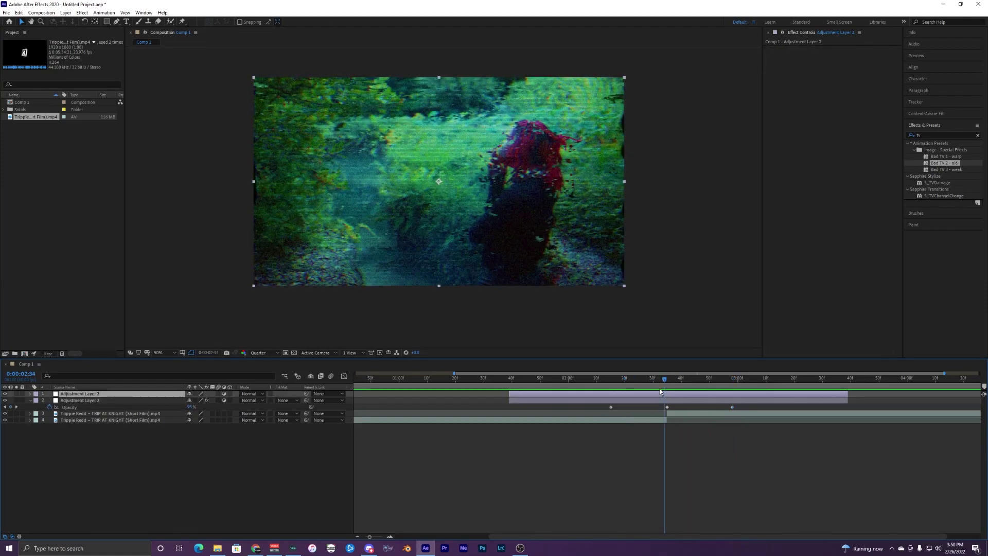
pyautogui.click(636, 401)
pyautogui.click(653, 393)
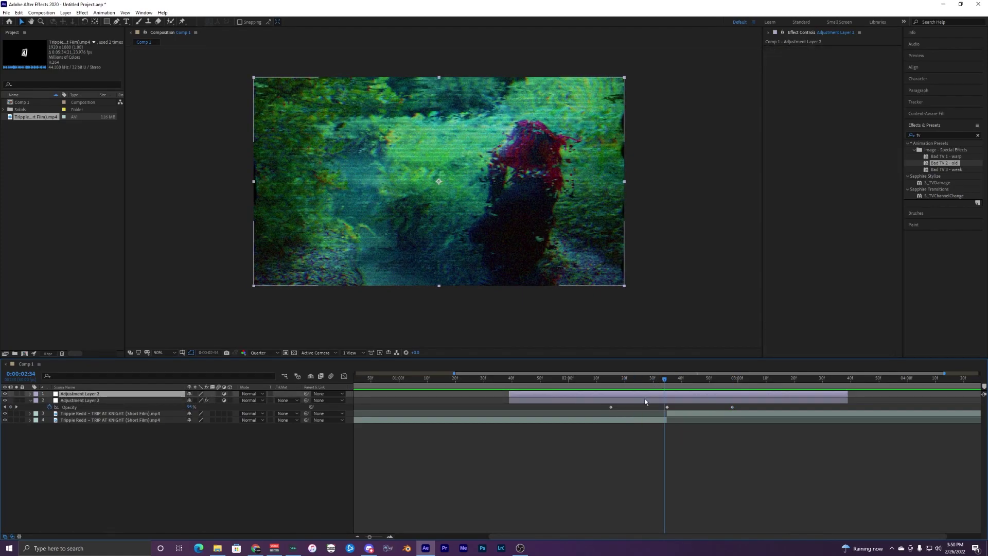
pyautogui.click(978, 135)
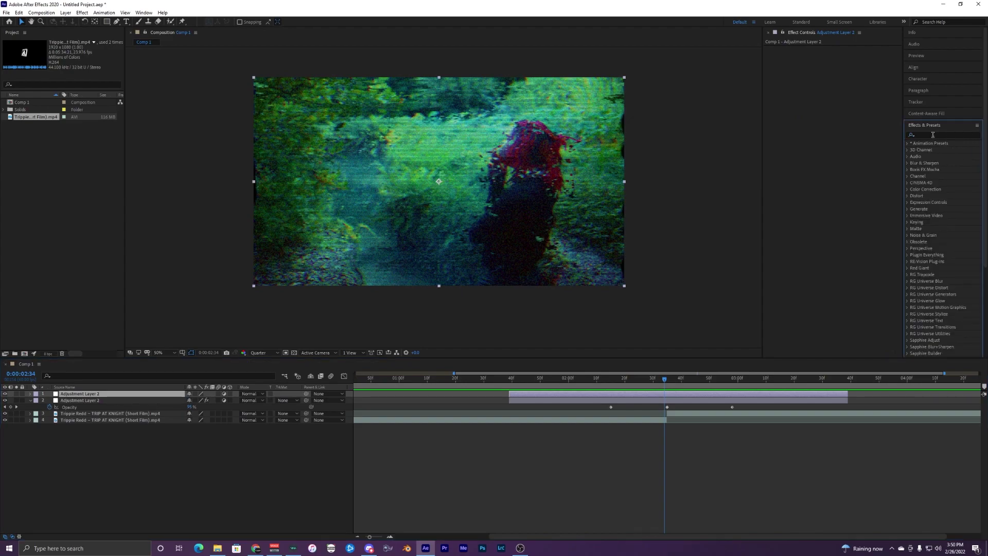
pyautogui.click(933, 135)
pyautogui.write('disp')
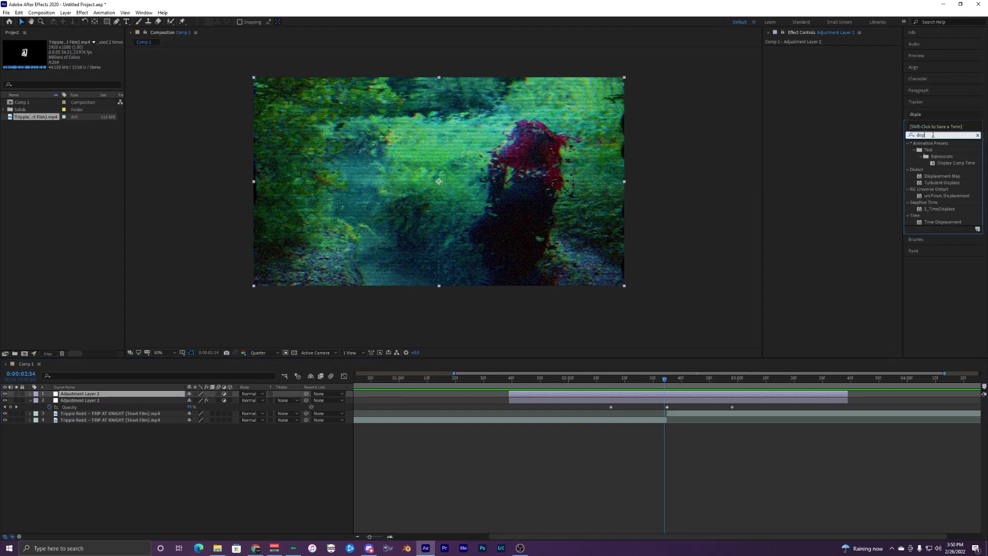
pyautogui.click(946, 176)
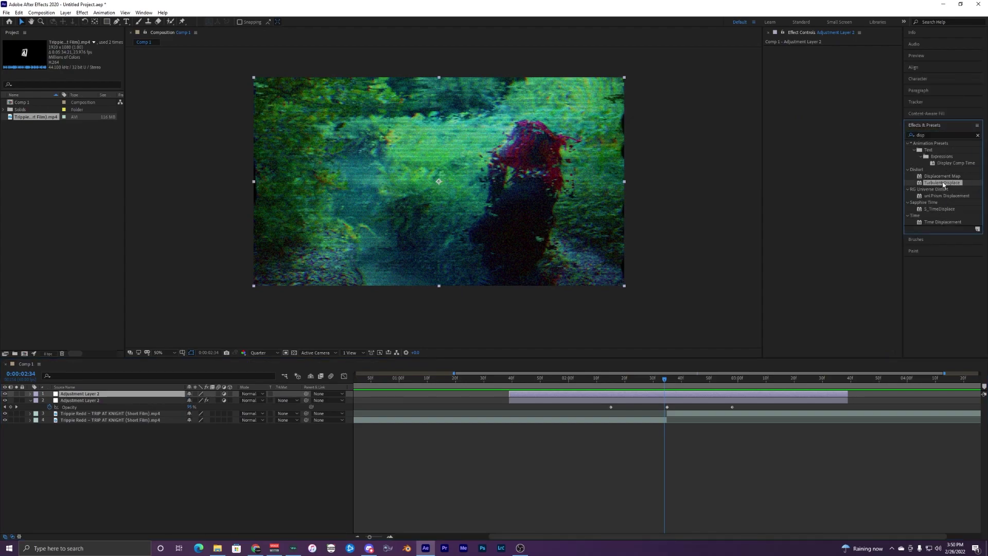
pyautogui.moveTo(940, 177); pyautogui.dragTo(662, 380)
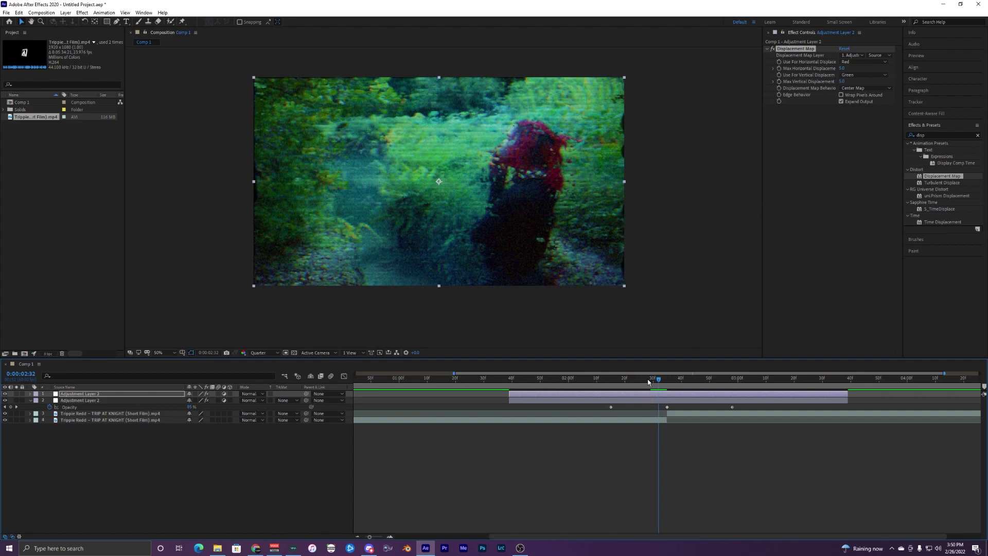
# Step: Zero both Displacement Map maximums with Wrap Pixels Around enabled, and start keyframing Max Horizontal Displacement at 0:00:02:15
pyautogui.click(841, 68)
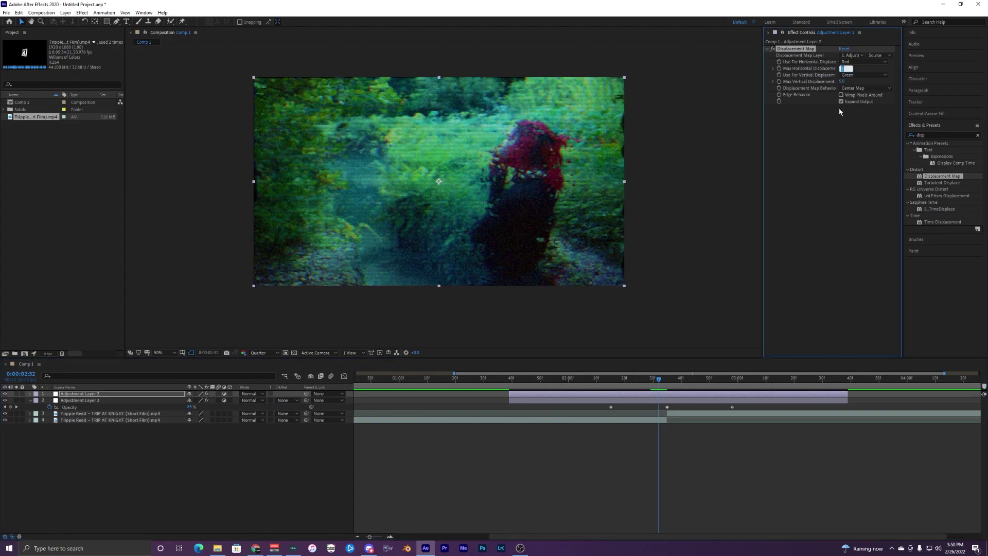
pyautogui.click(842, 81)
pyautogui.write('0')
pyautogui.click(819, 99)
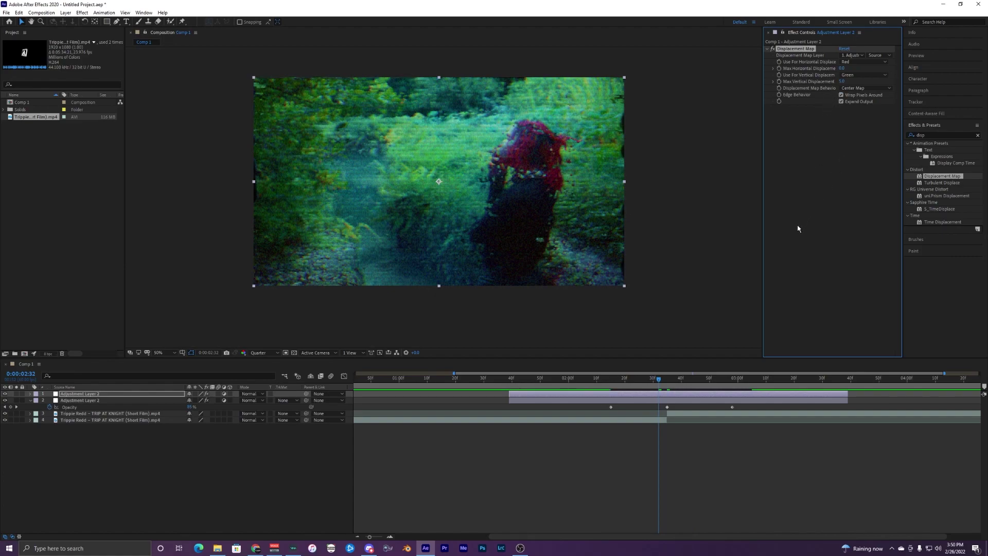
pyautogui.moveTo(659, 385); pyautogui.dragTo(611, 384)
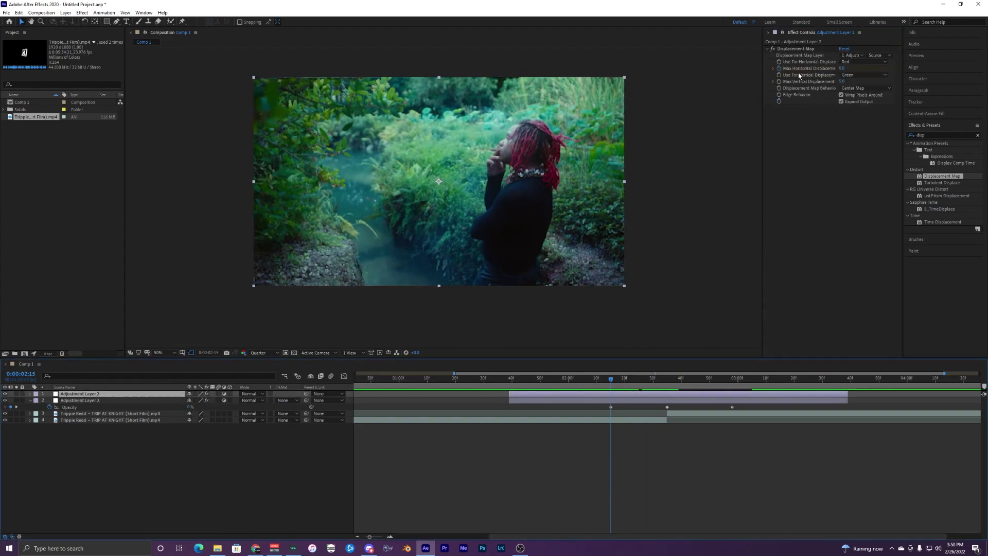
# Step: Keyframe Max Horizontal Displacement at 200 on the clip cut at 0:00:02:35
pyautogui.moveTo(628, 381); pyautogui.dragTo(668, 382)
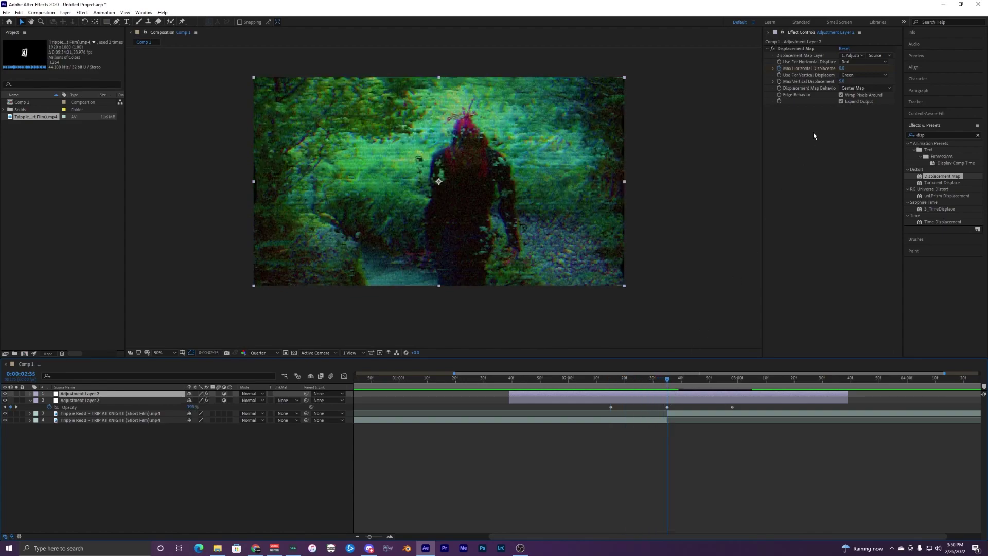
pyautogui.click(841, 68)
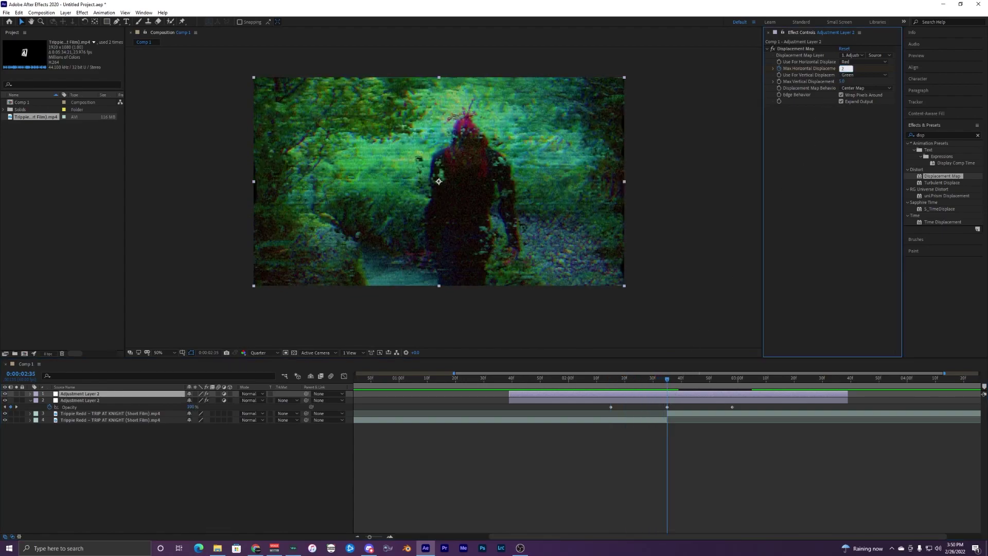
pyautogui.write('200')
pyautogui.click(851, 119)
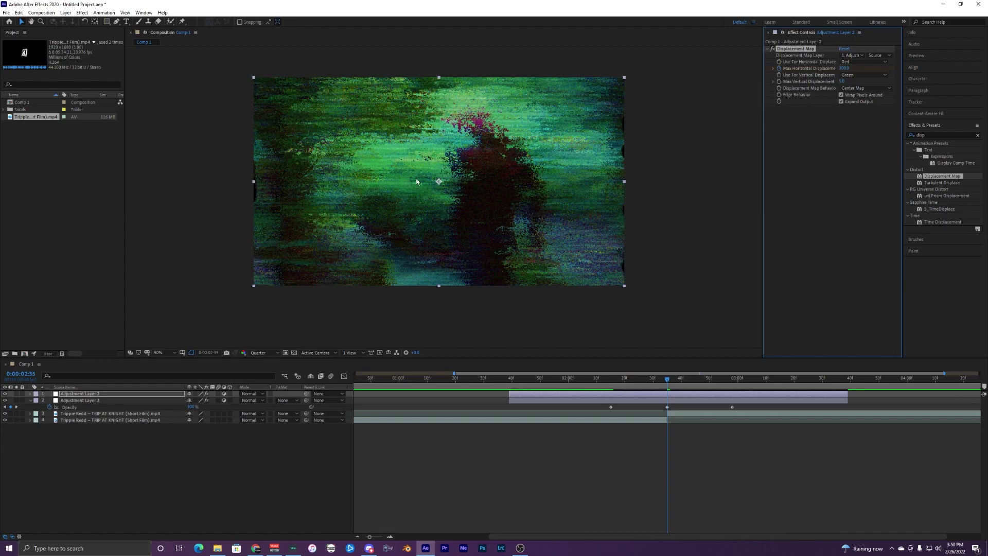
# Step: Keyframe Max Horizontal Displacement back to 0 on the upper adjustment layer at 0:00:02:58
pyautogui.moveTo(638, 381); pyautogui.dragTo(729, 380)
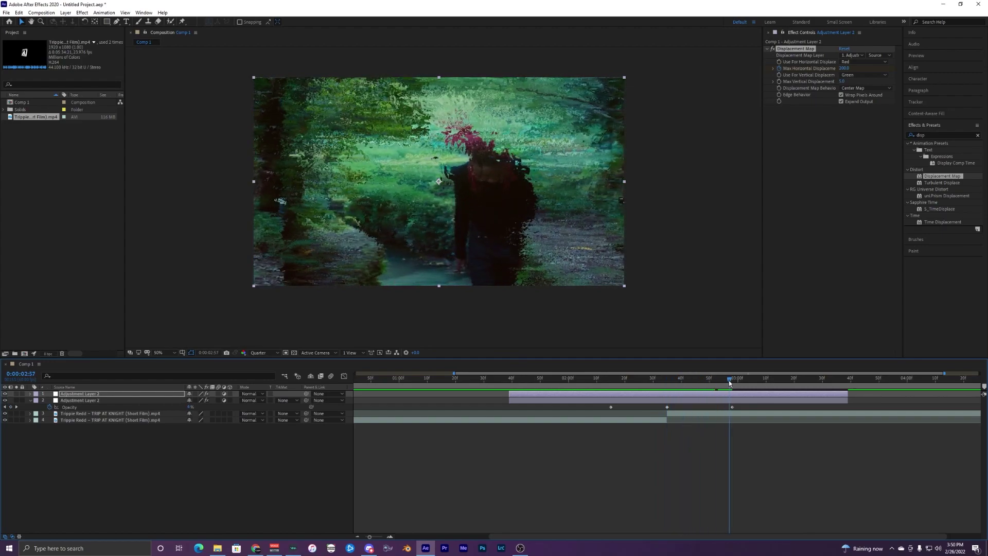
pyautogui.click(732, 394)
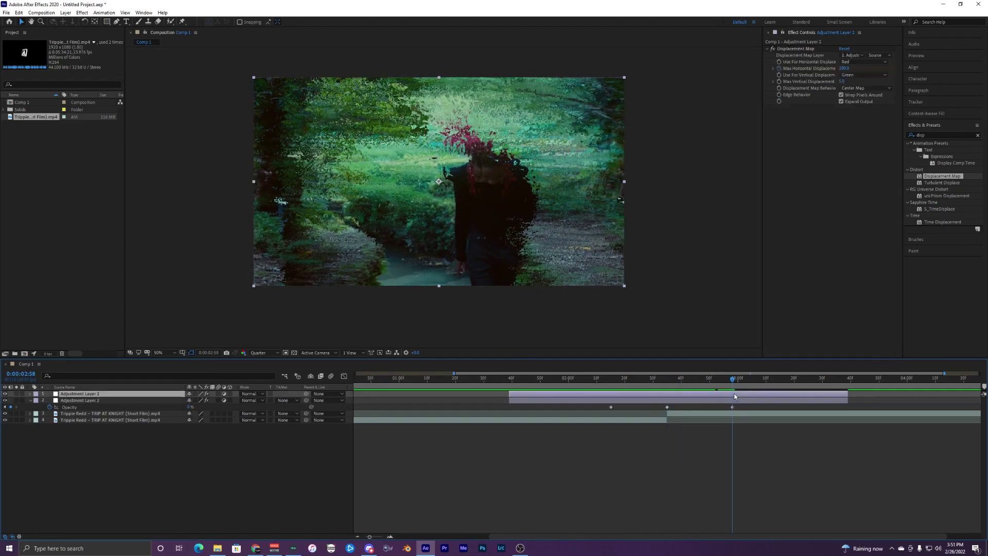
pyautogui.click(734, 401)
pyautogui.click(736, 394)
pyautogui.click(845, 69)
pyautogui.write('0')
pyautogui.press('Return')
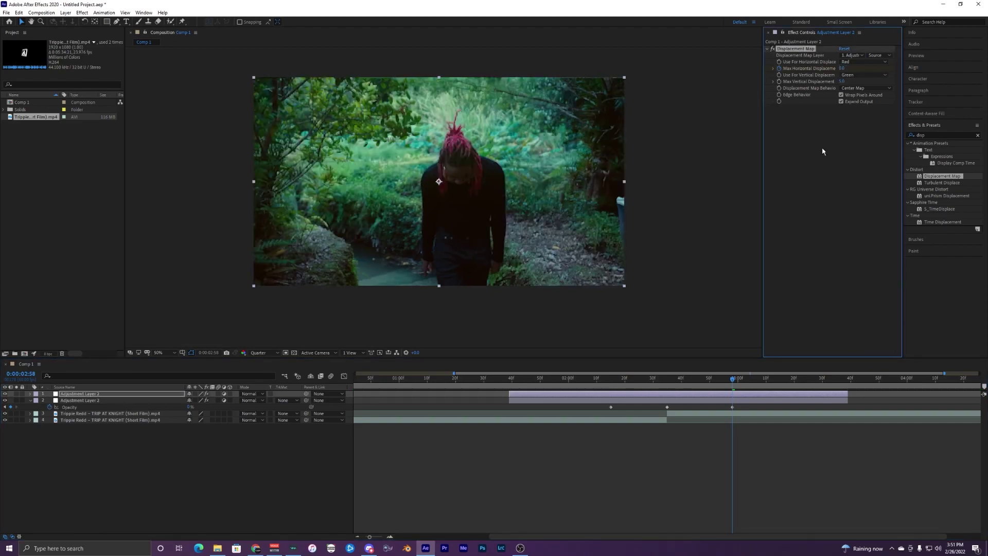
# Step: Easy-ease the three Max Horizontal Displacement keyframes and reshape their value curve into a sharp peak at the cut
pyautogui.press('u')
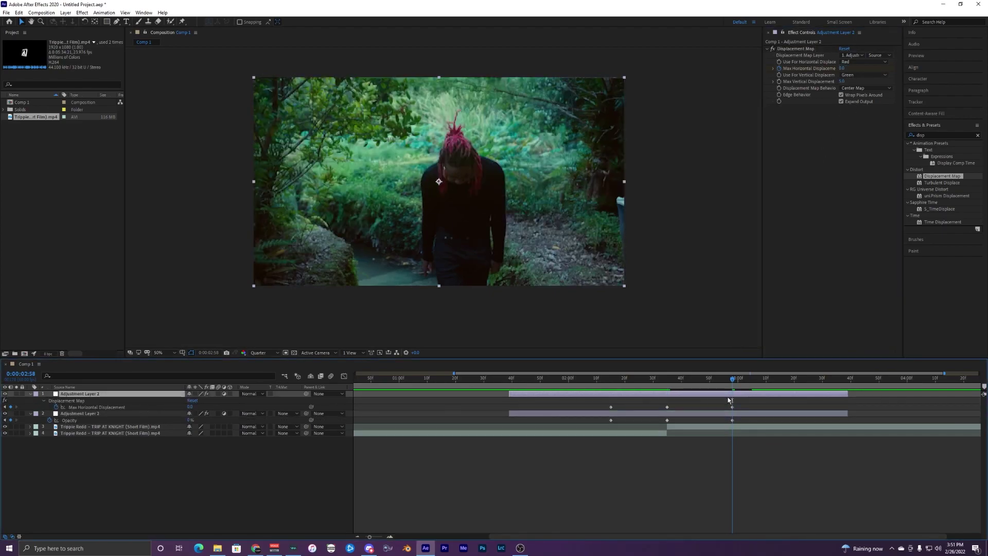
pyautogui.moveTo(598, 403); pyautogui.dragTo(760, 410)
pyautogui.click(766, 406)
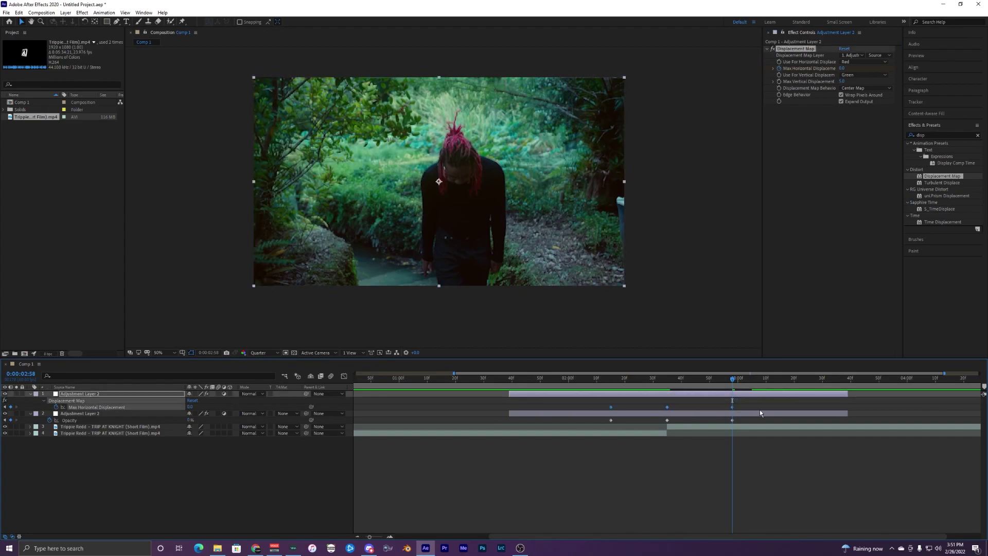
pyautogui.press('F9')
pyautogui.click(345, 377)
pyautogui.doubleClick(665, 410)
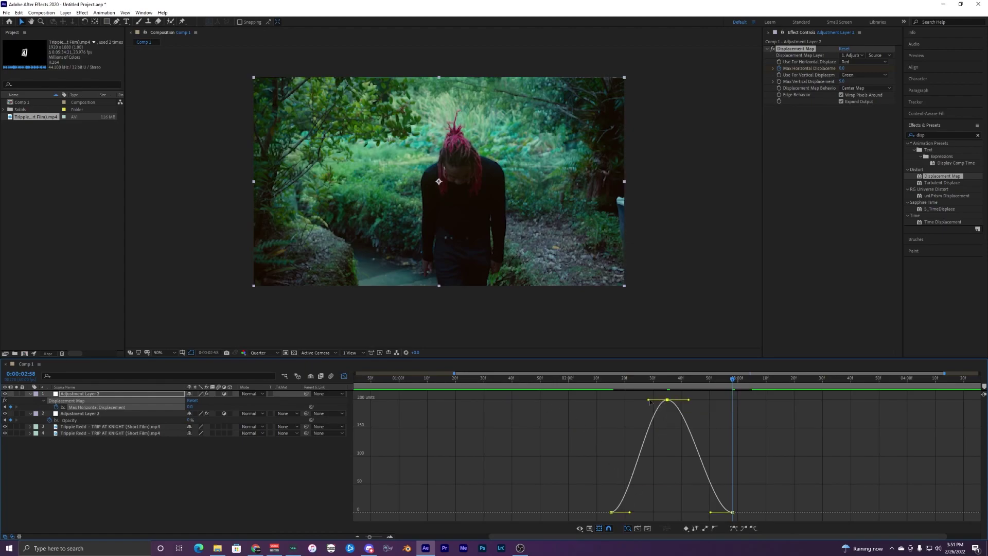
pyautogui.moveTo(688, 400); pyautogui.dragTo(669, 424)
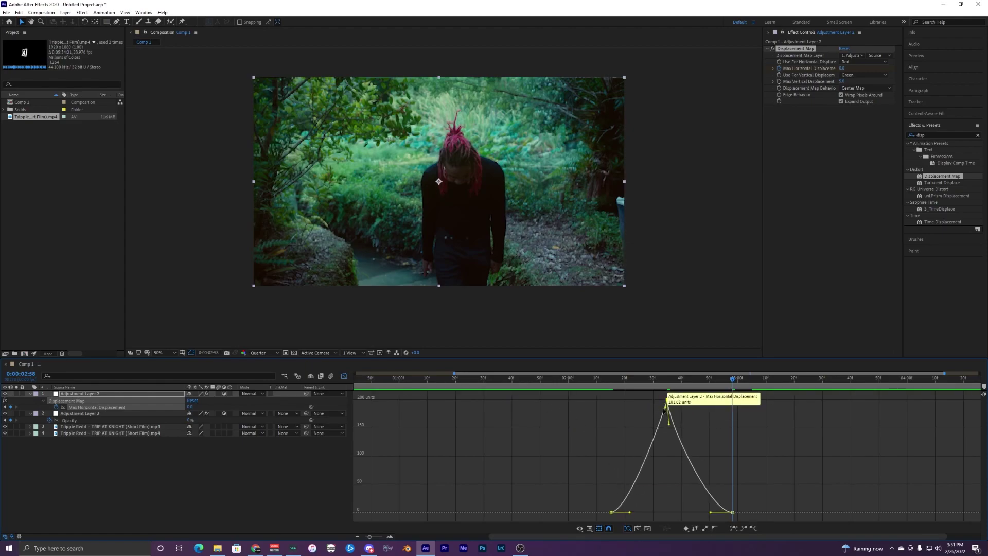
pyautogui.click(345, 376)
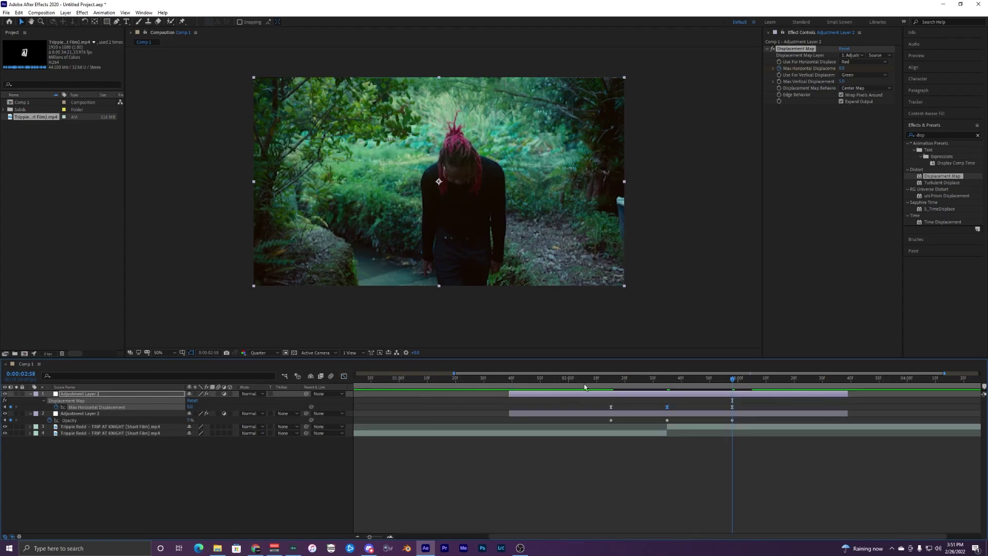
# Step: Play back the glitch transition from just before the adjustment layers start to examine the displacement timing
pyautogui.click(495, 379)
pyautogui.press('space')
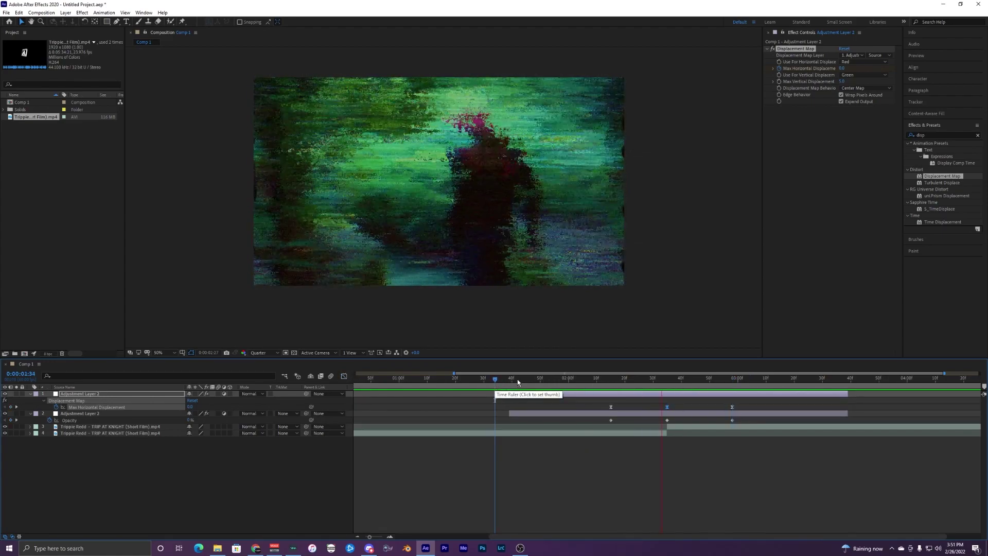
pyautogui.click(507, 382)
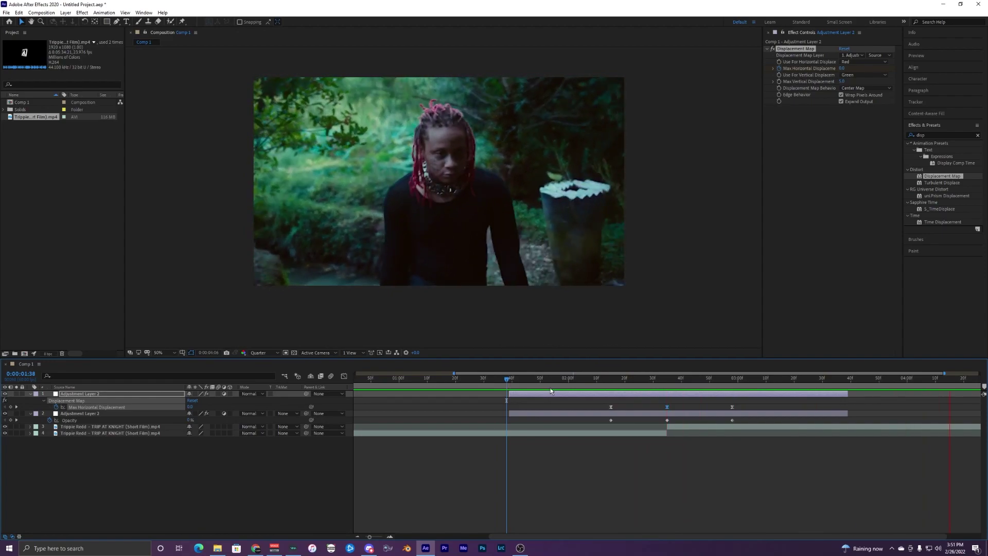
pyautogui.click(596, 382)
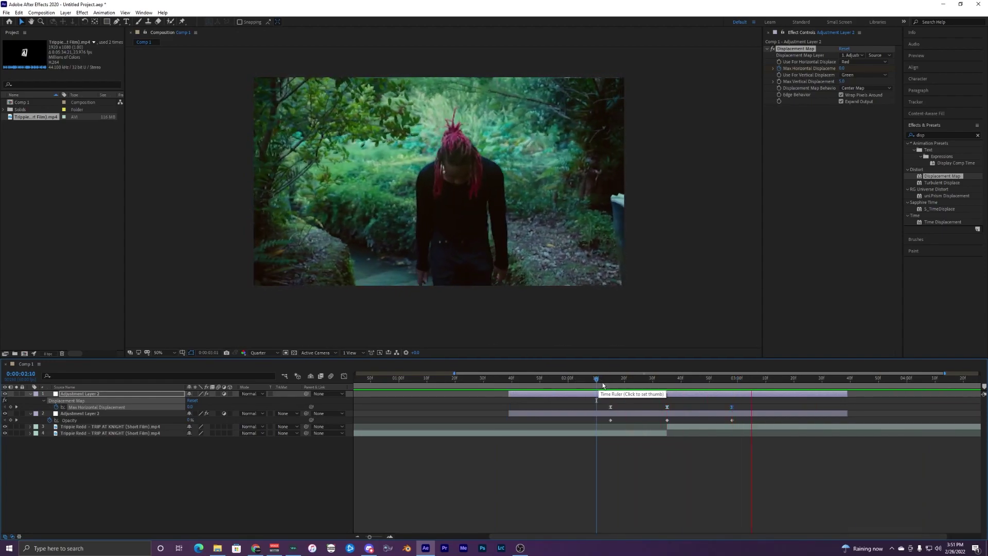
# Step: Move the last Max Horizontal Displacement keyframe on the upper adjustment layer out to about 0:00:03:27
pyautogui.click(663, 382)
pyautogui.moveTo(732, 407); pyautogui.dragTo(814, 407)
# Step: Replay the transition from before the first displacement keyframe to examine the longer displacement fade-out after the cut
pyautogui.click(661, 380)
pyautogui.moveTo(655, 379); pyautogui.dragTo(551, 386)
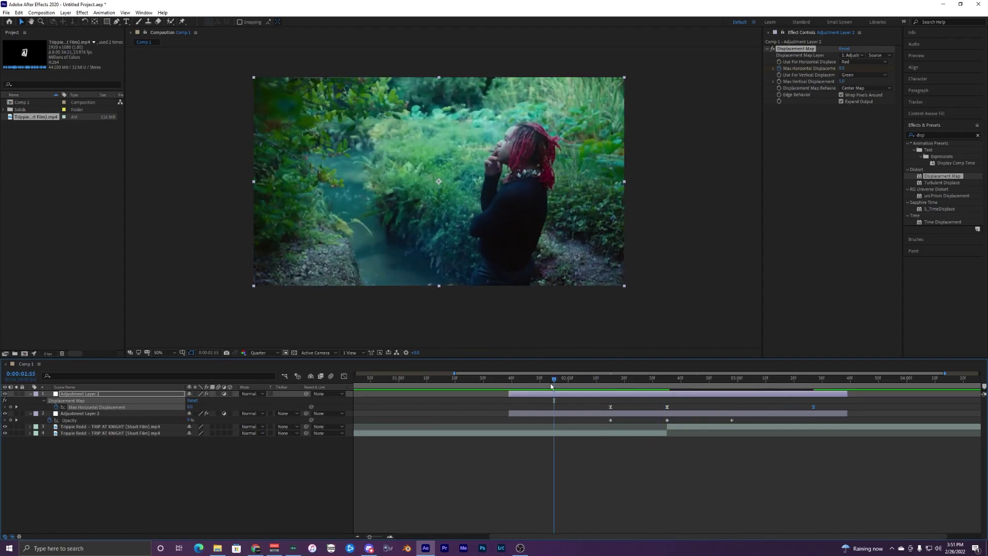
pyautogui.press('space')
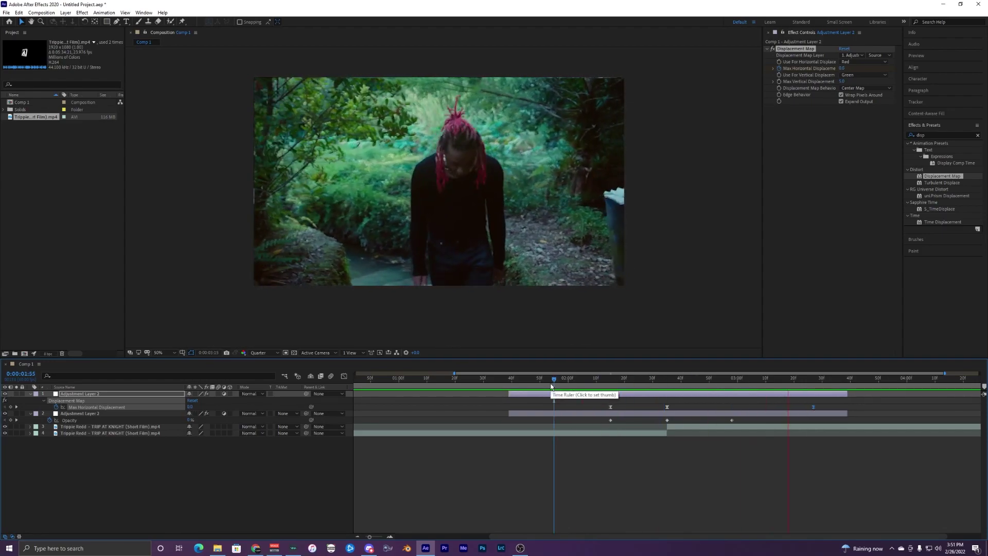
pyautogui.click(521, 377)
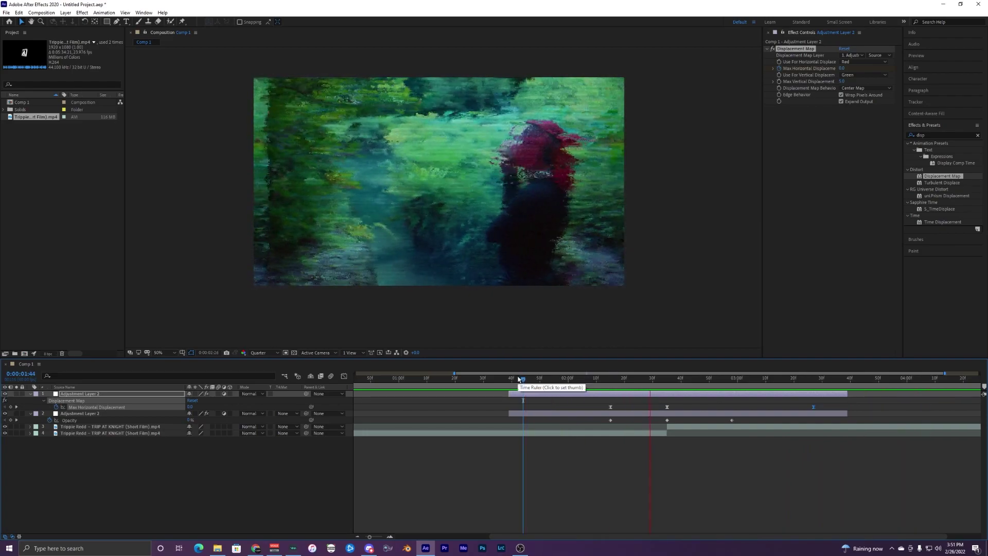
pyautogui.moveTo(519, 379); pyautogui.dragTo(566, 384)
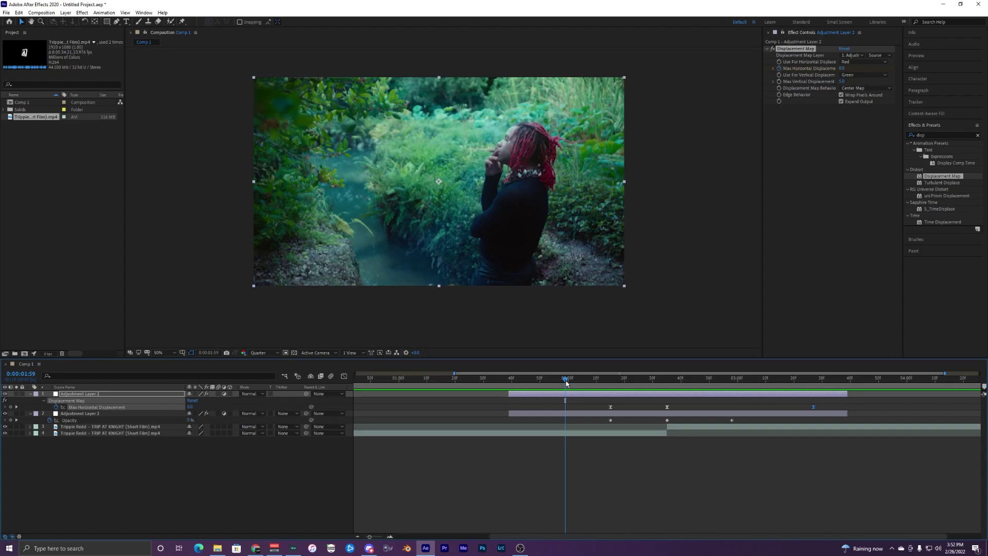